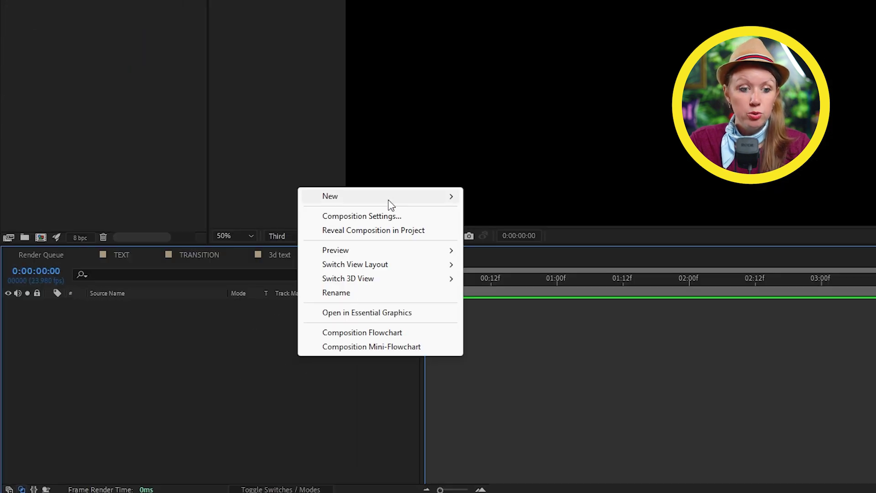
# Create a new camera using the 35mm lens preset, named Camera 1
pyautogui.moveTo(456, 202)
pyautogui.click(495, 259)
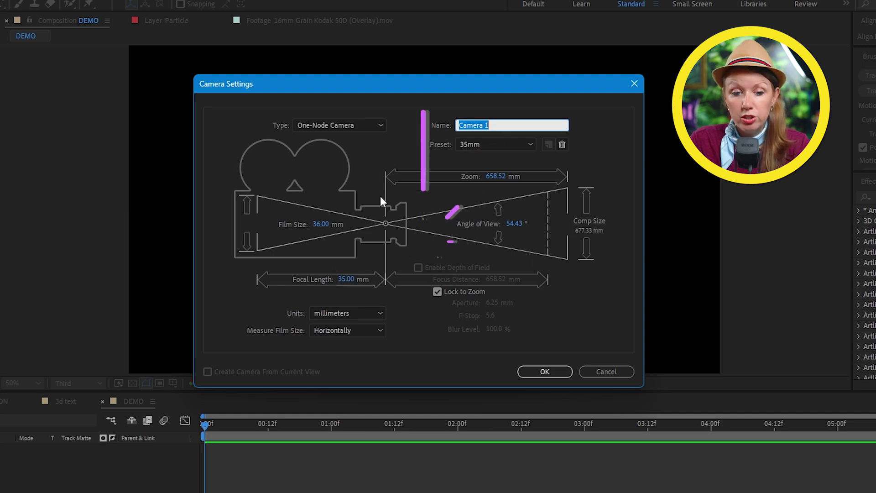
pyautogui.click(487, 145)
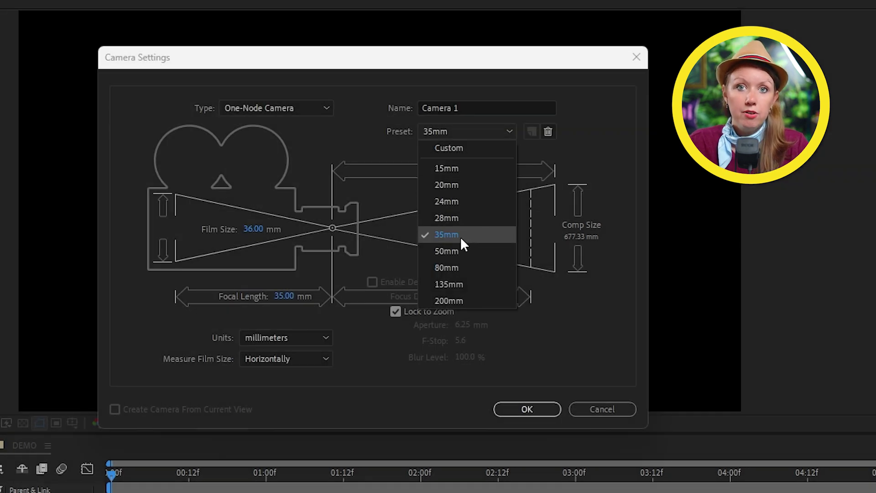
pyautogui.click(460, 236)
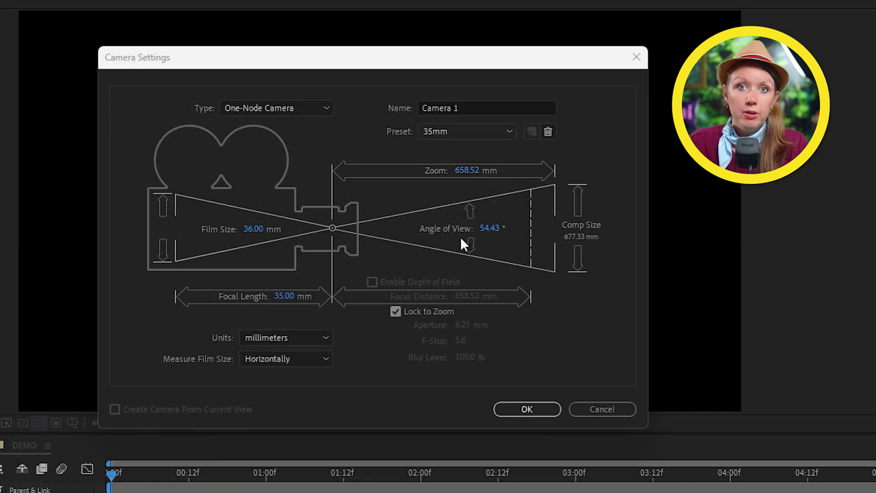
pyautogui.click(526, 409)
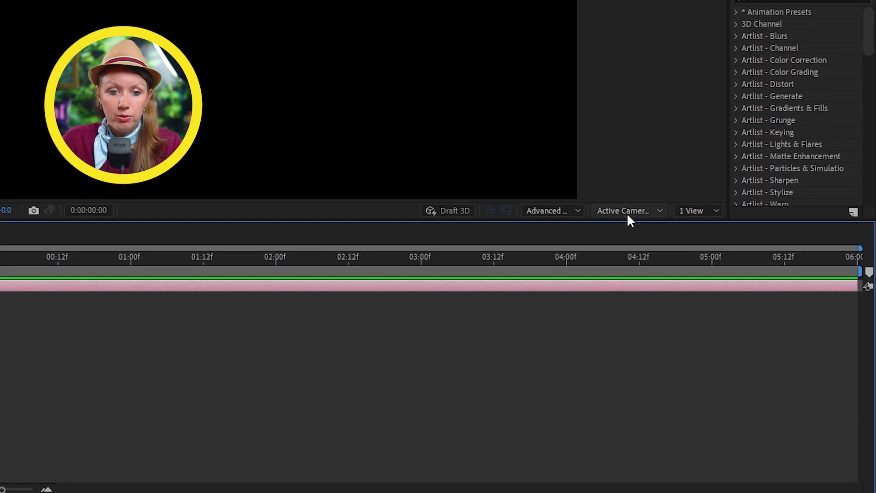
# Use a 2 Views layout with Custom View 1 beside the Active Camera view, orbited from above
pyautogui.click(716, 311)
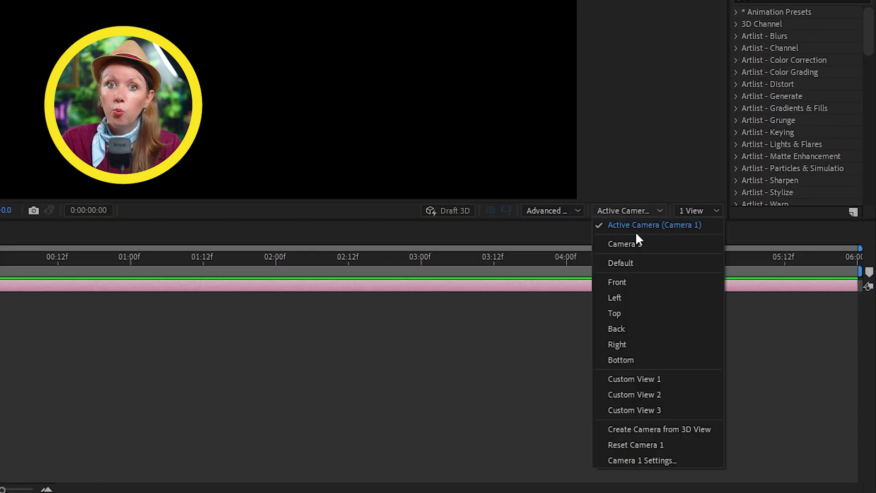
pyautogui.click(634, 379)
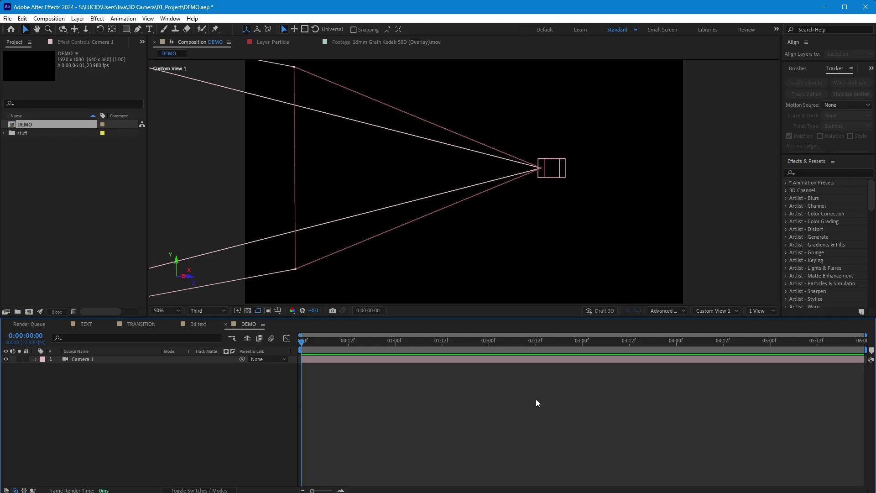
pyautogui.click(758, 308)
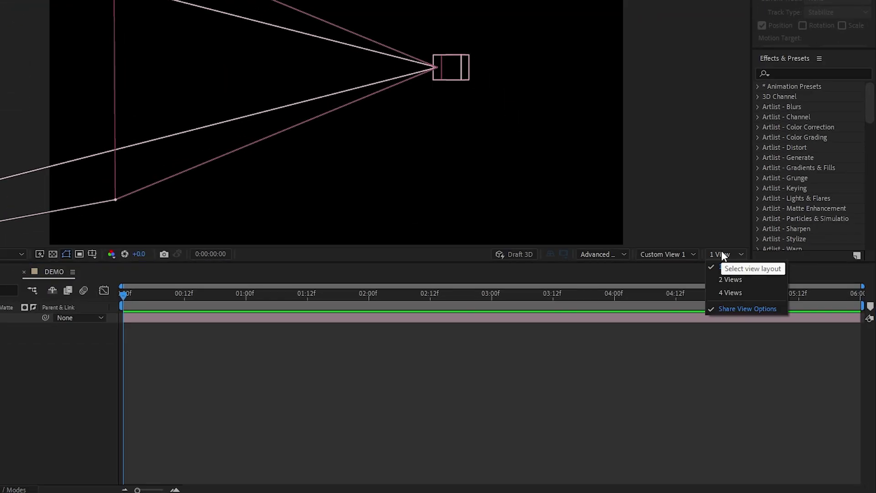
pyautogui.click(763, 332)
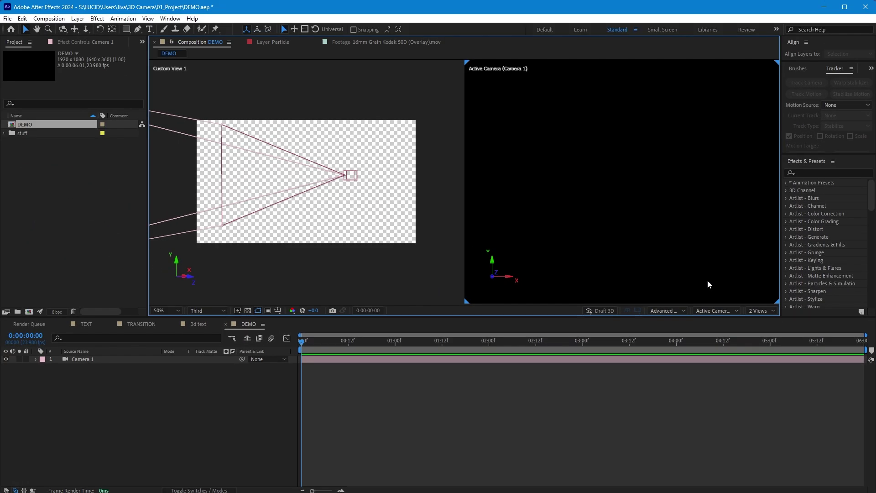
pyautogui.click(667, 254)
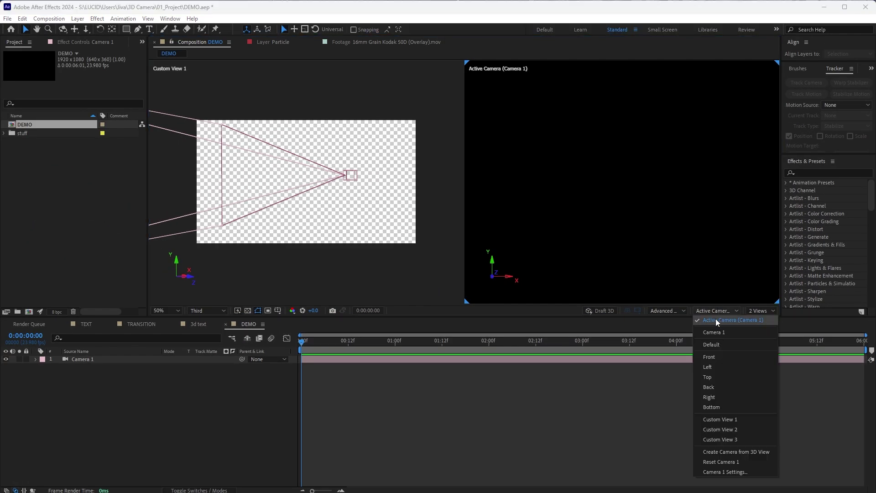
pyautogui.click(389, 274)
pyautogui.moveTo(390, 274); pyautogui.dragTo(323, 197)
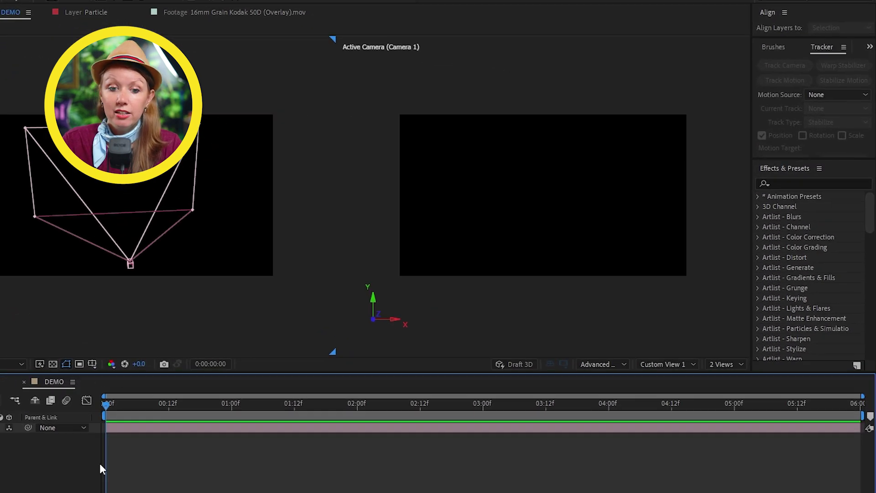
# Type the 3D and SPACE text layers in the camera view, then select all three titles
pyautogui.click(498, 197)
pyautogui.write('3D')
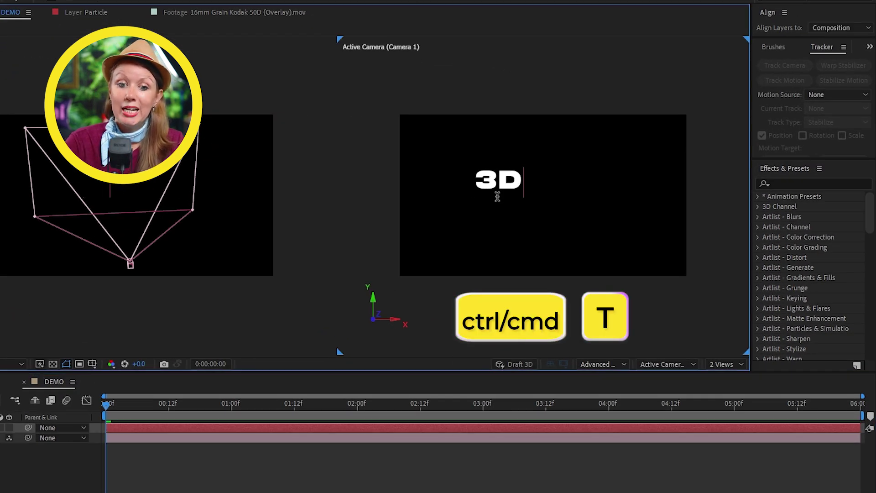
pyautogui.click(463, 226)
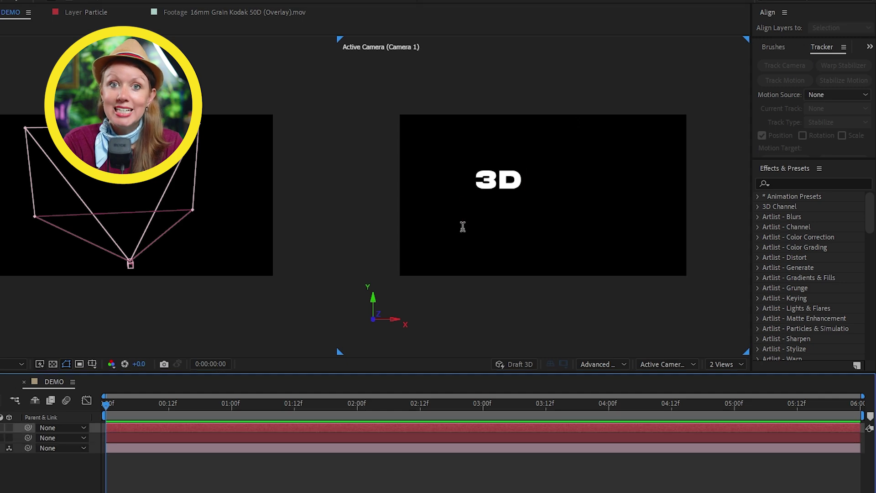
pyautogui.write('SPACE')
pyautogui.press('KP_Enter')
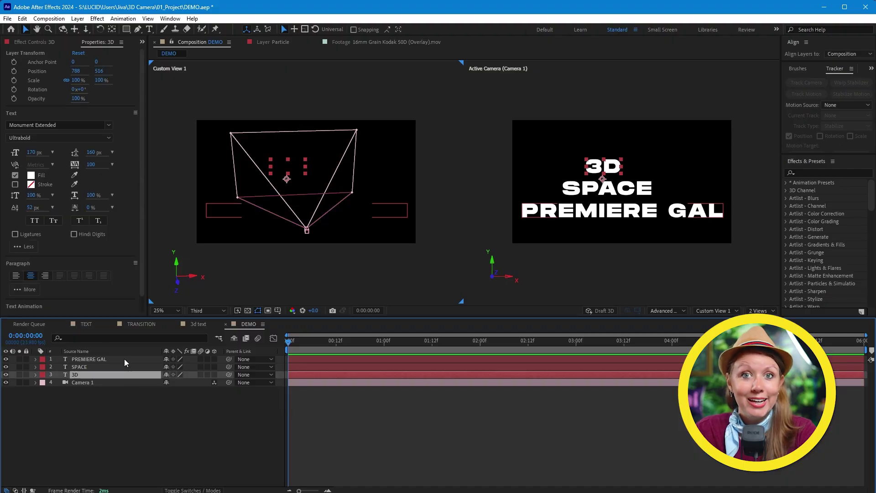
pyautogui.keyDown('shift'); pyautogui.click(124, 359); pyautogui.keyUp('shift')
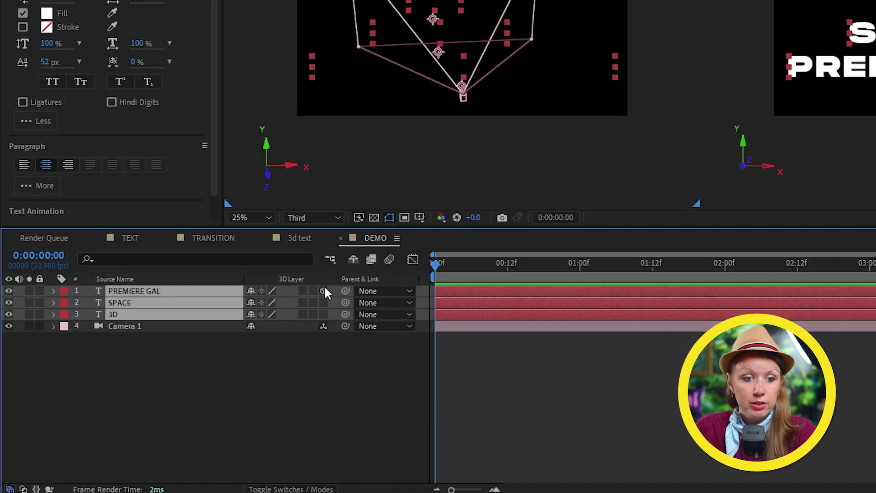
# Turn on the 3D Layer switch for the three text layers
pyautogui.click(323, 290)
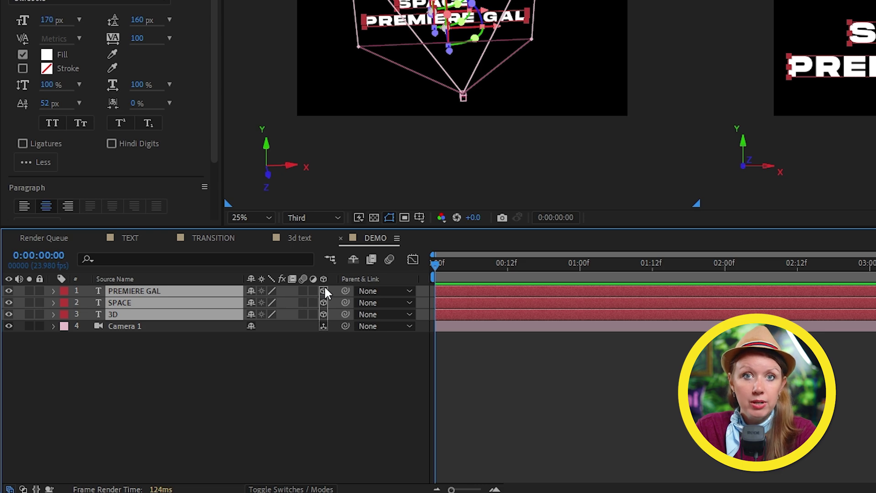
pyautogui.click(286, 489)
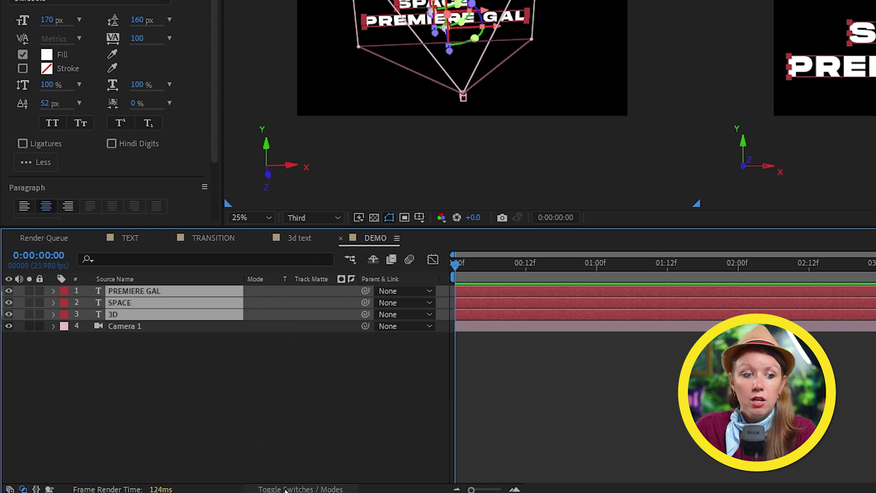
pyautogui.click(286, 489)
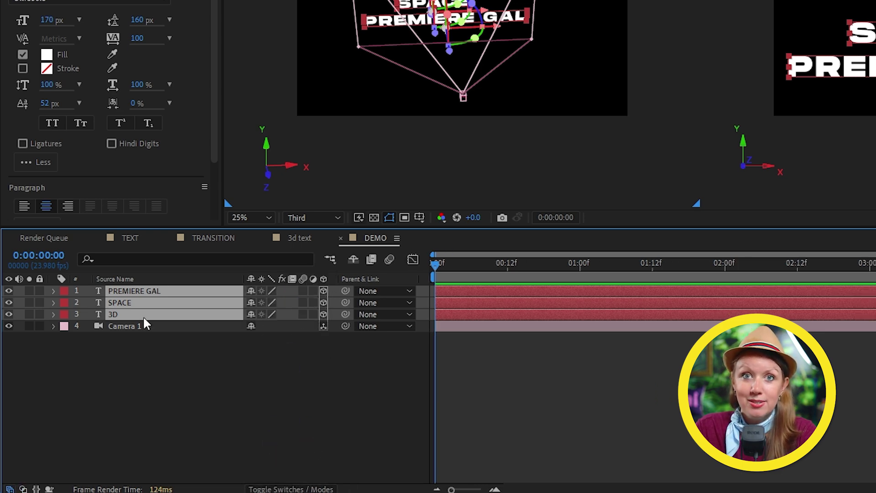
# In Geometry Options, set Bevel Style to Convex and Extrusion Depth to 82
pyautogui.click(53, 302)
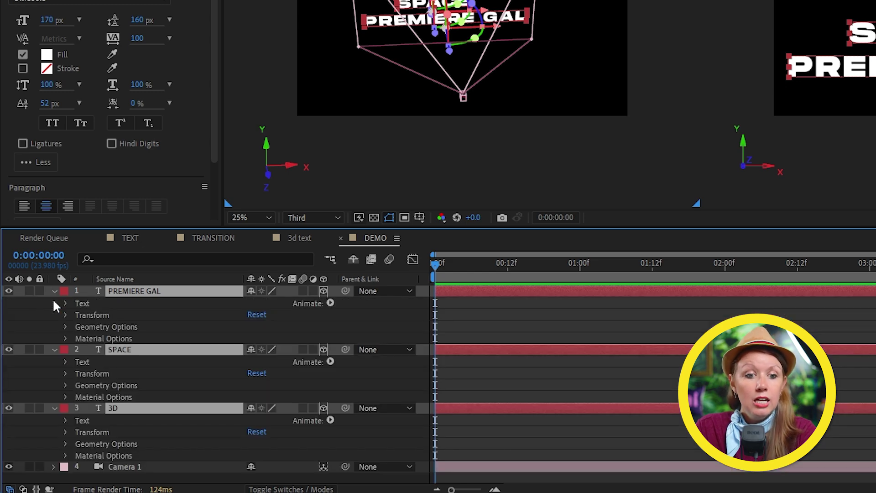
pyautogui.click(65, 327)
pyautogui.click(269, 338)
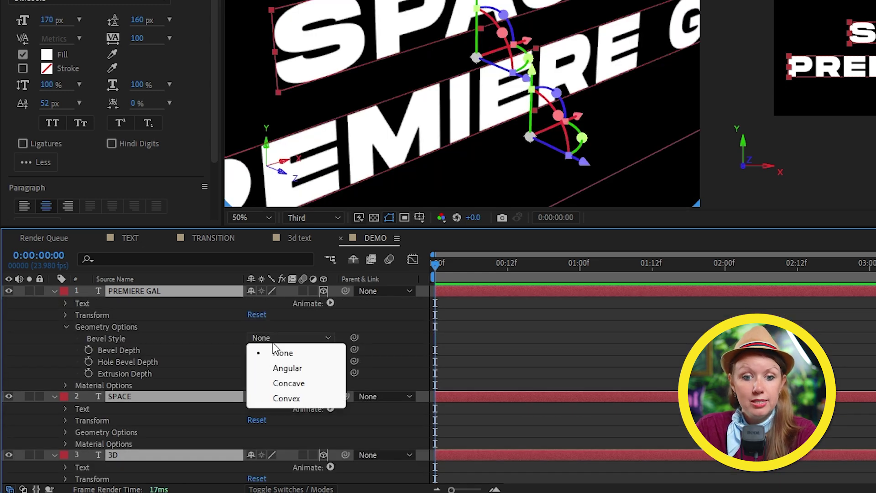
pyautogui.click(276, 399)
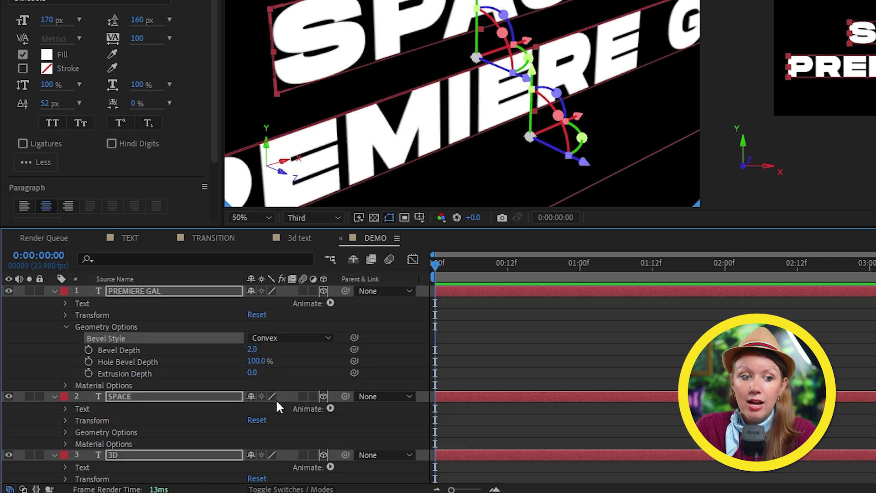
pyautogui.click(237, 349)
pyautogui.moveTo(252, 372)
pyautogui.mouseDown()
pyautogui.moveTo(241, 379)
pyautogui.moveTo(263, 380)
pyautogui.mouseUp()
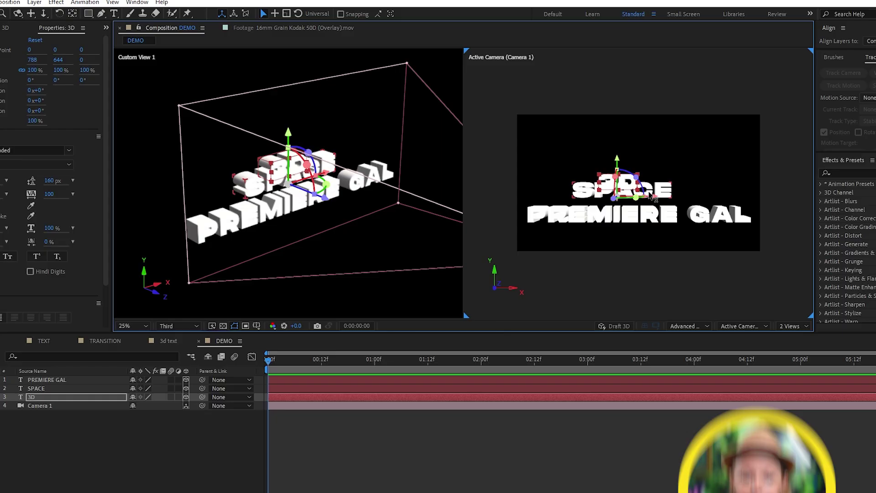
# Reposition the 3D, SPACE and PREMIERE GAL text layers within the scene
pyautogui.moveTo(322, 157); pyautogui.dragTo(433, 201)
pyautogui.click(315, 169)
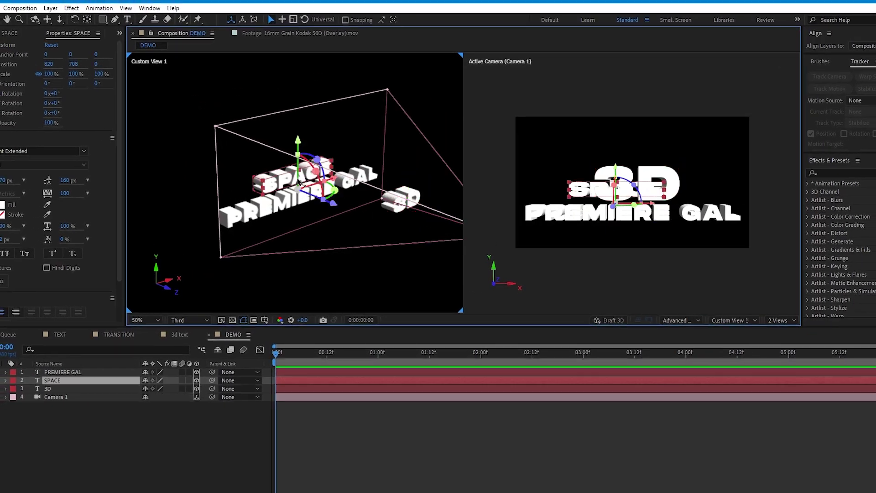
pyautogui.moveTo(346, 157); pyautogui.dragTo(330, 141)
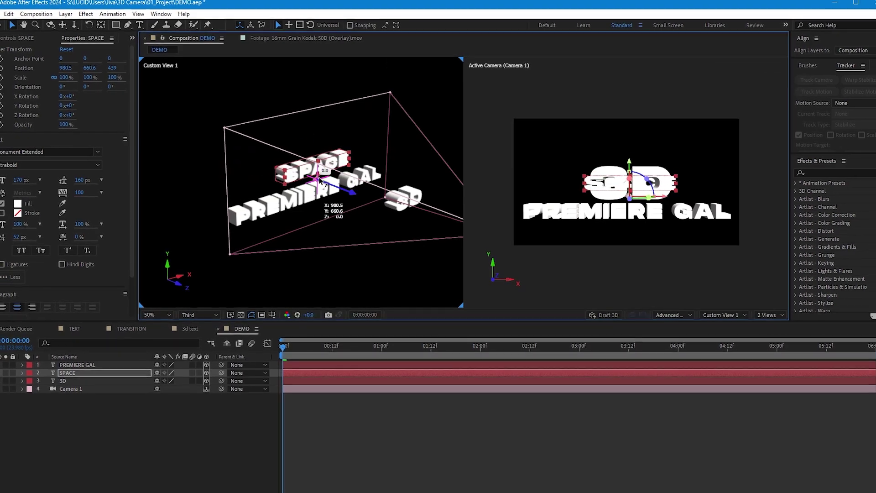
pyautogui.click(401, 197)
pyautogui.moveTo(428, 206); pyautogui.dragTo(444, 207)
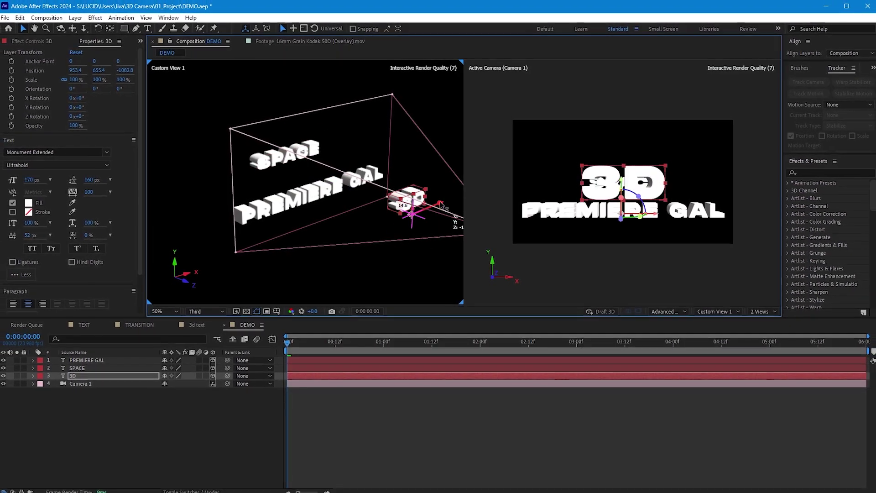
pyautogui.moveTo(413, 173); pyautogui.dragTo(413, 171)
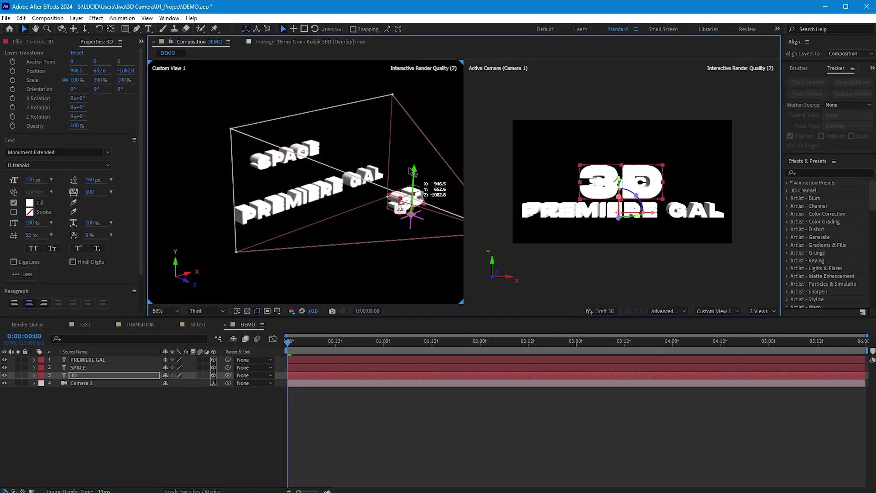
pyautogui.click(356, 184)
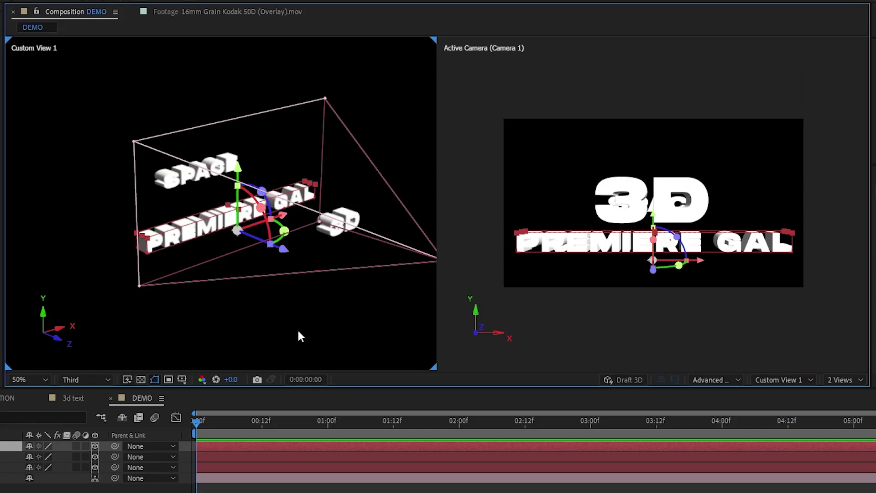
# Set the 3D layer's Z orientation to 180° and raise it higher in the camera view
pyautogui.click(632, 381)
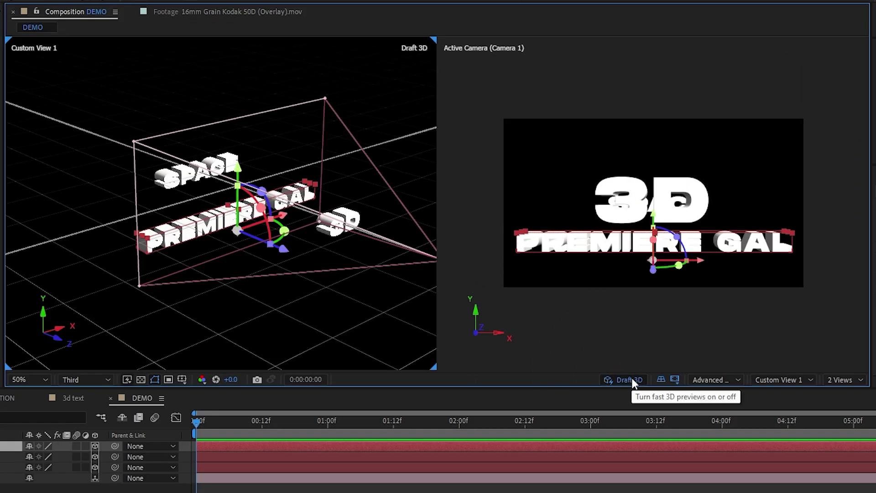
pyautogui.click(661, 380)
pyautogui.click(661, 379)
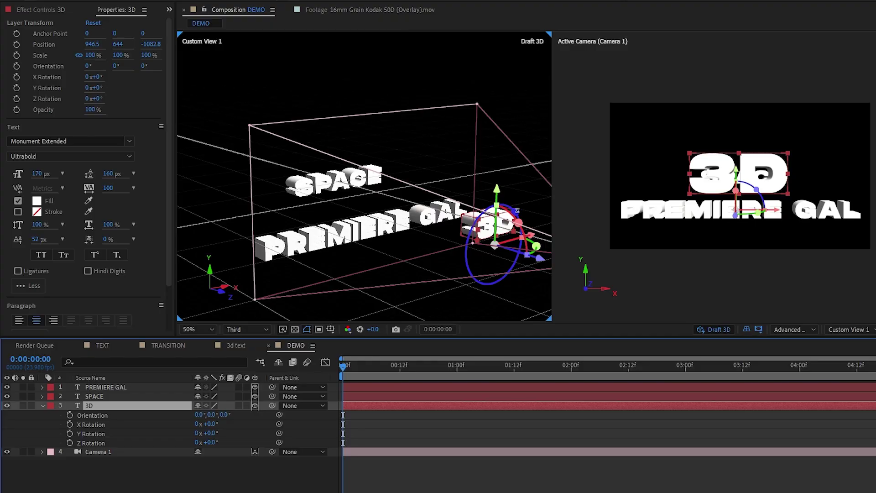
pyautogui.moveTo(516, 211); pyautogui.dragTo(479, 274)
pyautogui.click(227, 414)
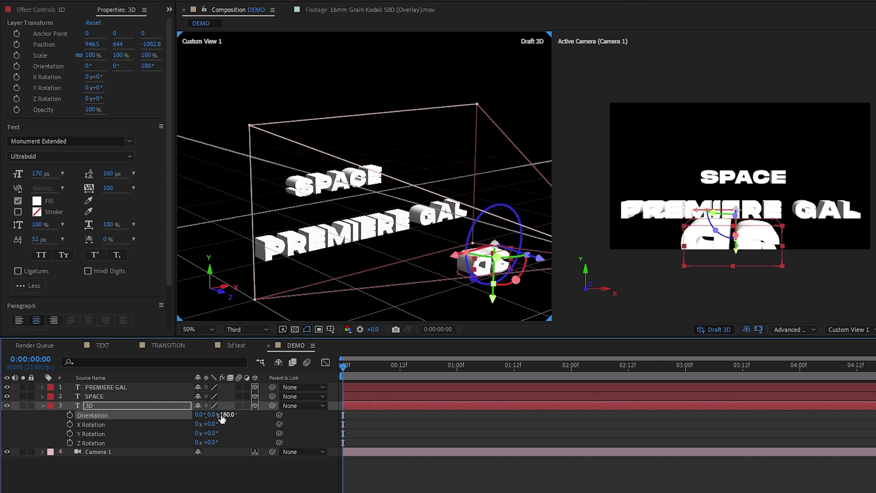
pyautogui.moveTo(735, 247); pyautogui.dragTo(740, 181)
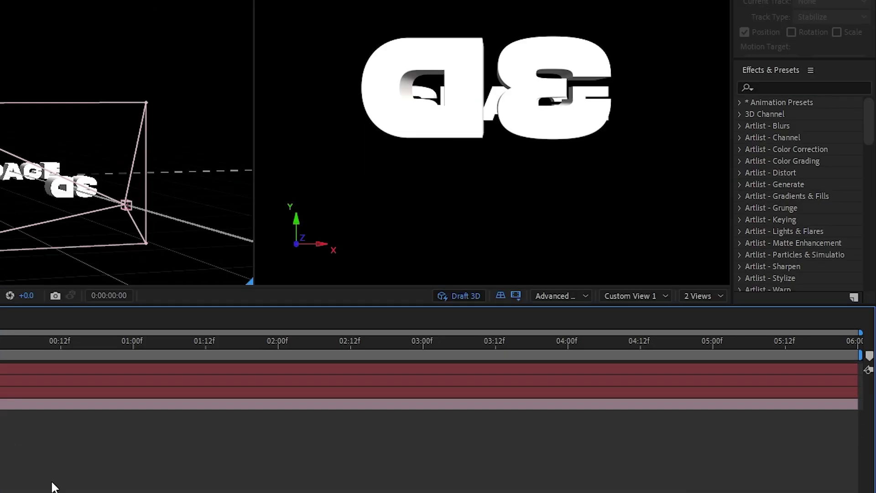
# Toggle the renderer to Classic 3D and back to Advanced, then add an Environment light
pyautogui.click(562, 296)
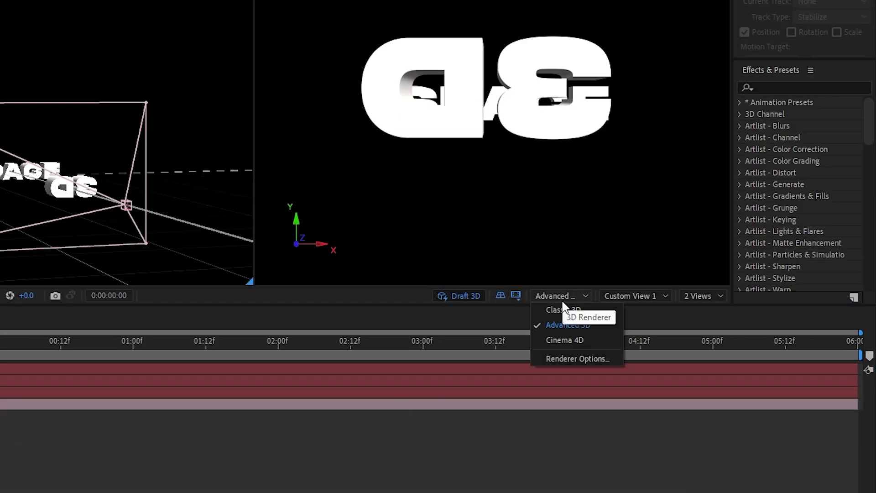
pyautogui.click(562, 311)
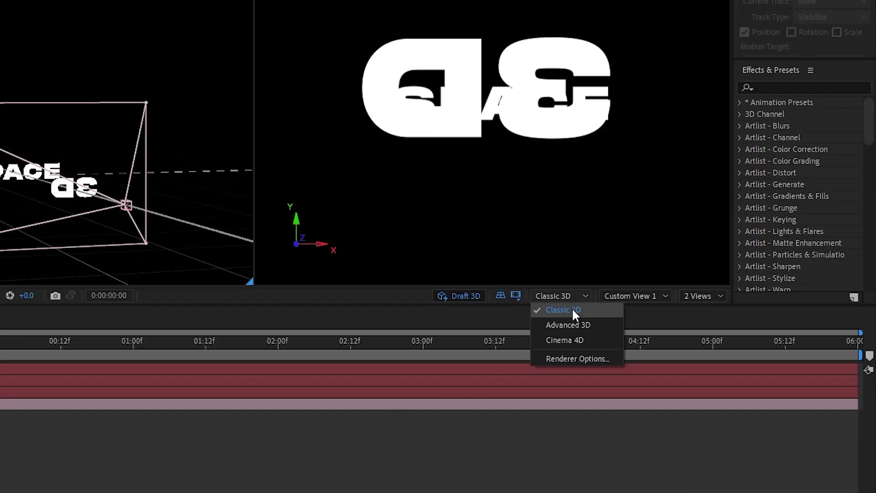
pyautogui.click(573, 322)
pyautogui.rightClick(250, 439)
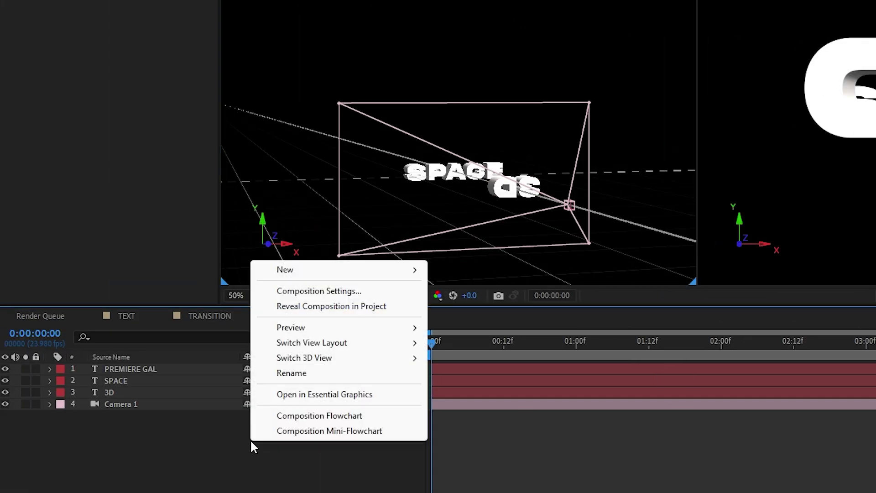
pyautogui.moveTo(351, 269)
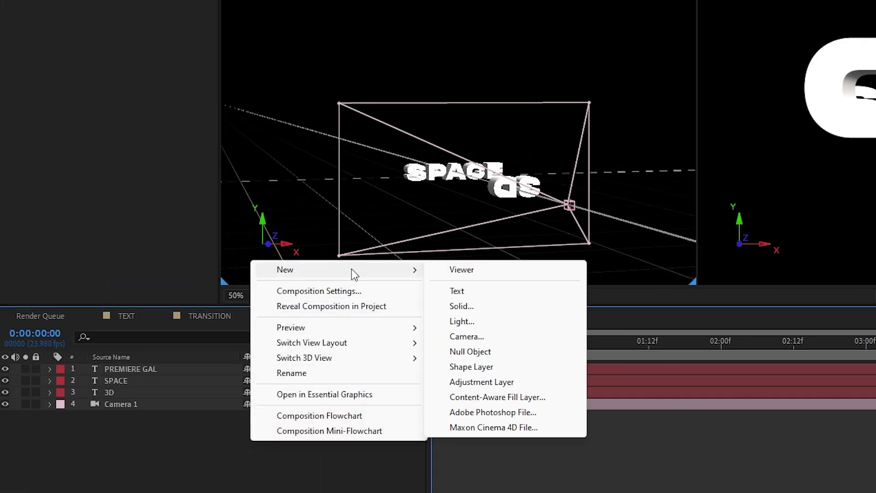
pyautogui.click(473, 321)
pyautogui.click(453, 92)
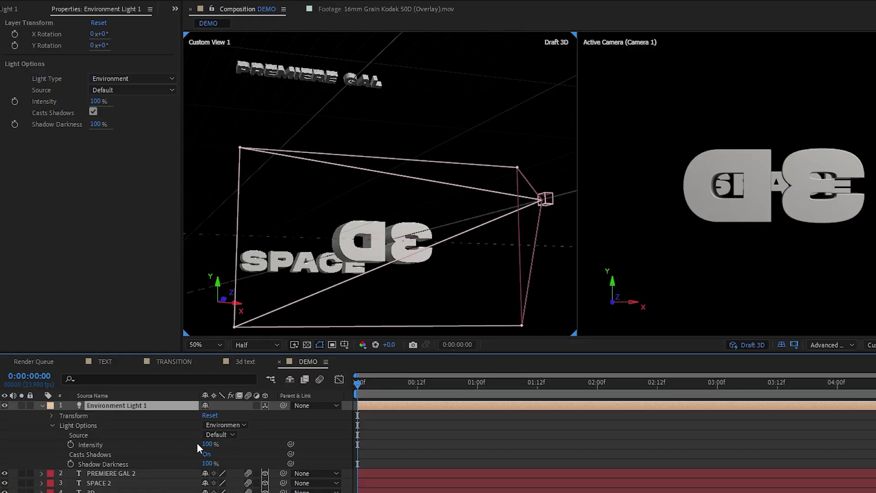
# Set the environment light to 172% intensity, 56° X rotation and 23° Y rotation
pyautogui.moveTo(248, 442); pyautogui.dragTo(248, 442)
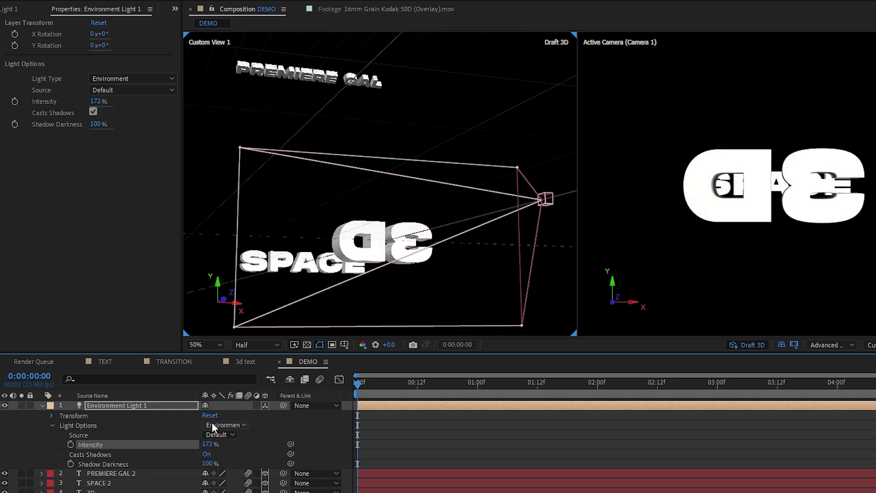
pyautogui.click(51, 415)
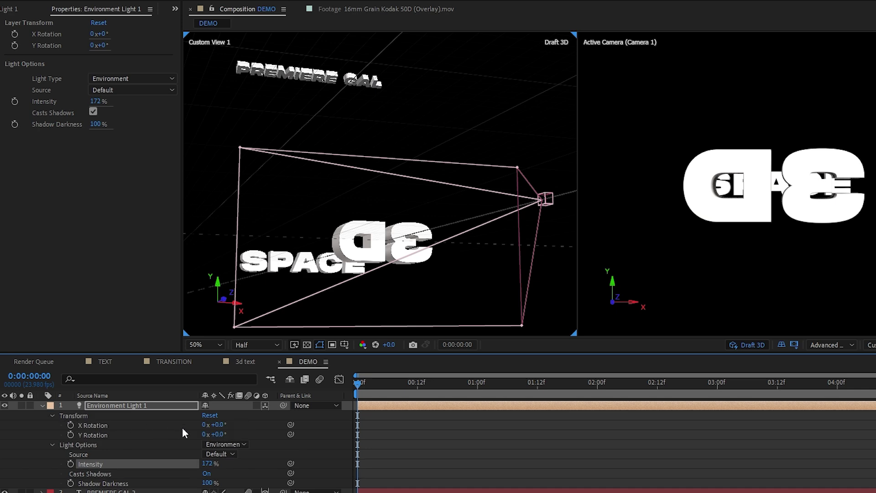
pyautogui.moveTo(207, 434); pyautogui.dragTo(216, 434)
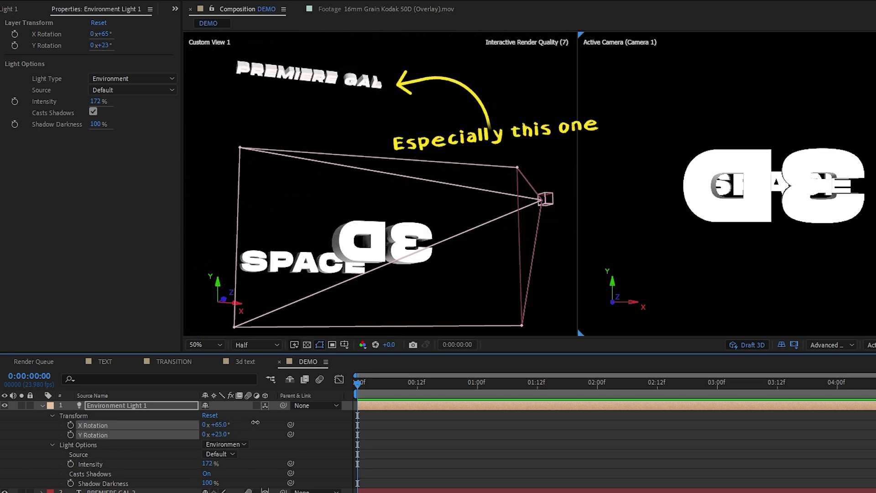
pyautogui.moveTo(255, 424); pyautogui.dragTo(251, 424)
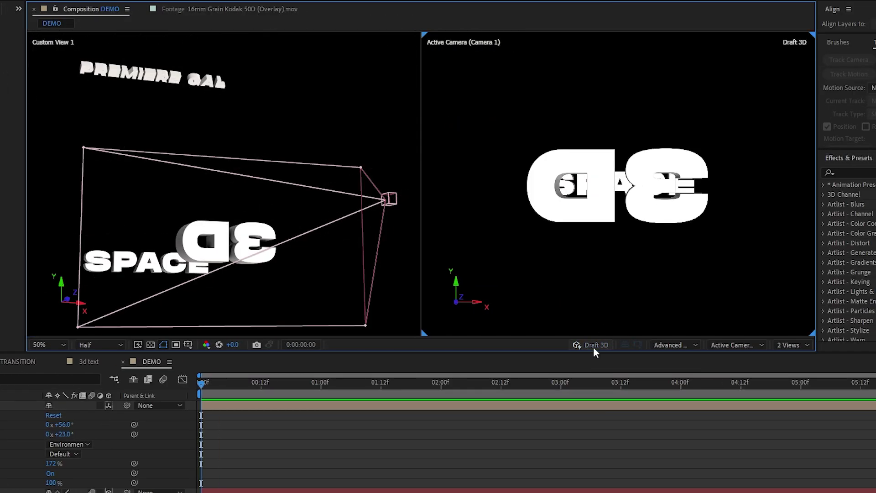
# Use Fit to Scene in Advanced 3D Renderer Options, centring the 2312 shadow box at 964, −280, 1156
pyautogui.click(679, 344)
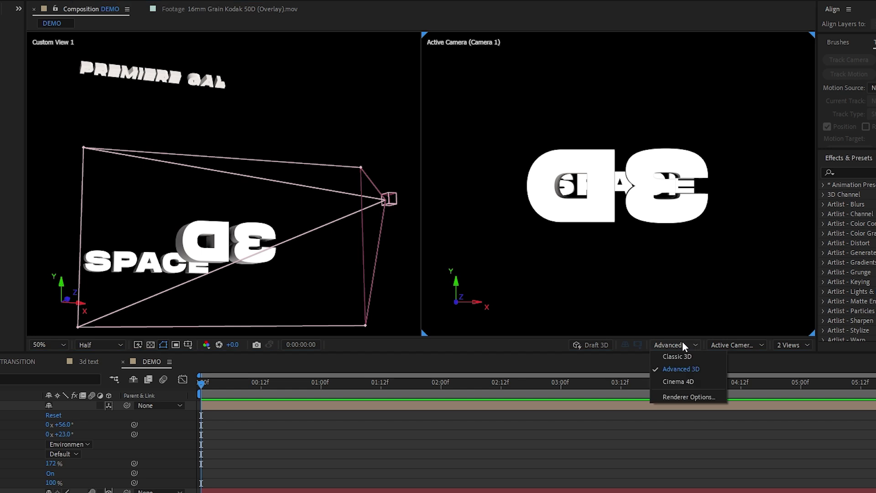
pyautogui.click(686, 396)
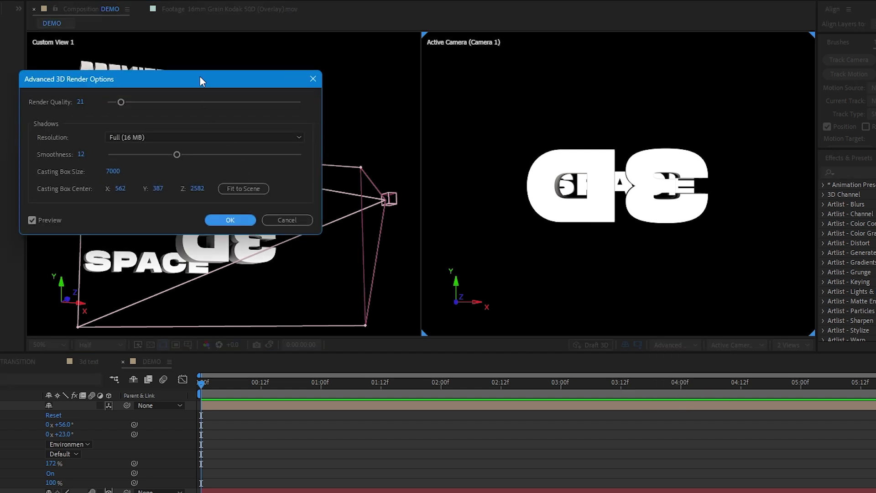
pyautogui.moveTo(200, 81); pyautogui.dragTo(484, 319)
pyautogui.click(527, 428)
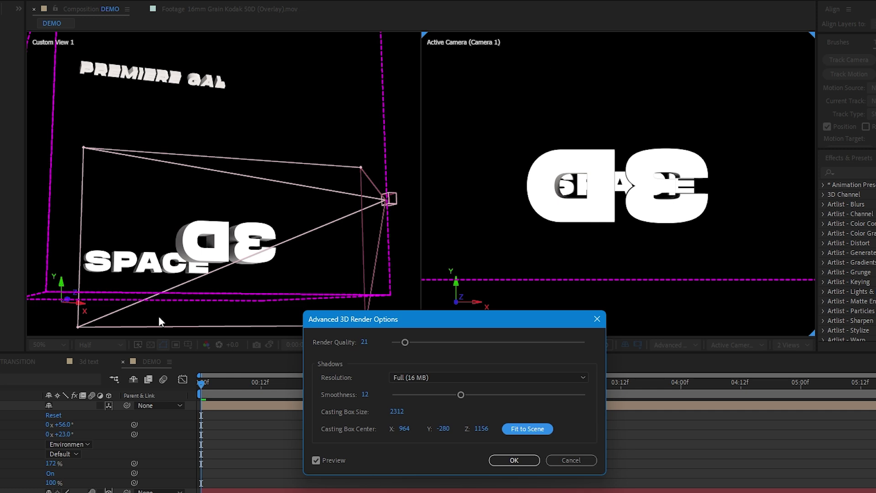
pyautogui.click(510, 459)
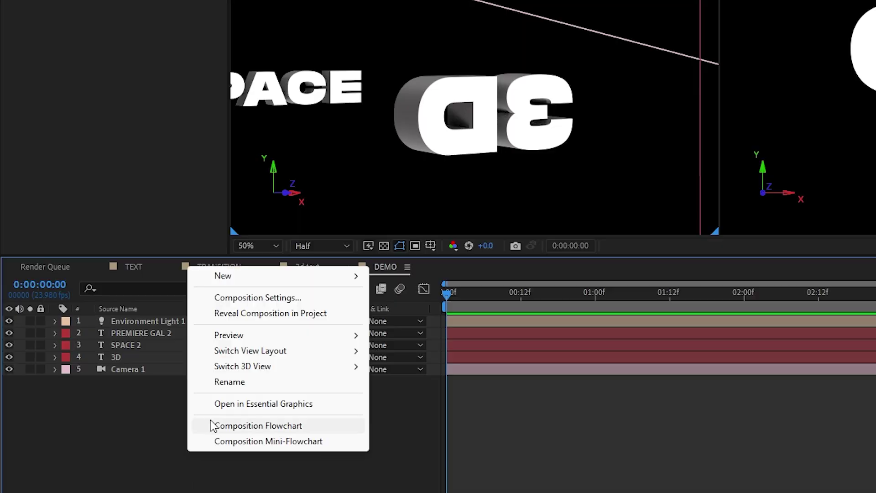
# Add a 3D Null 6 just above Camera 1 and parent Camera 1 to it
pyautogui.moveTo(295, 284)
pyautogui.click(417, 362)
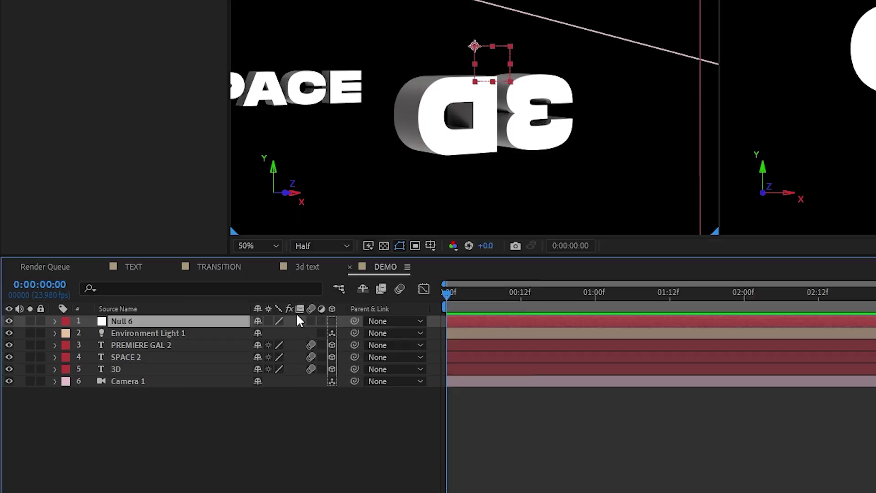
pyautogui.click(332, 321)
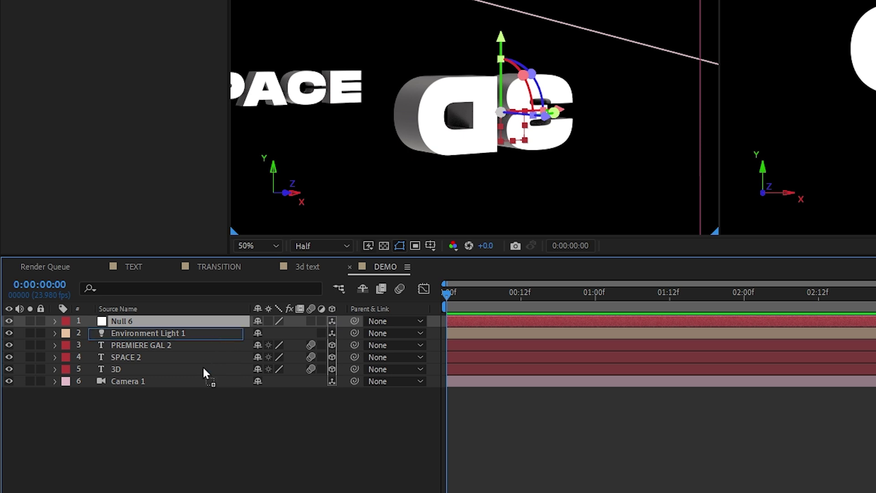
pyautogui.moveTo(203, 368); pyautogui.dragTo(196, 379)
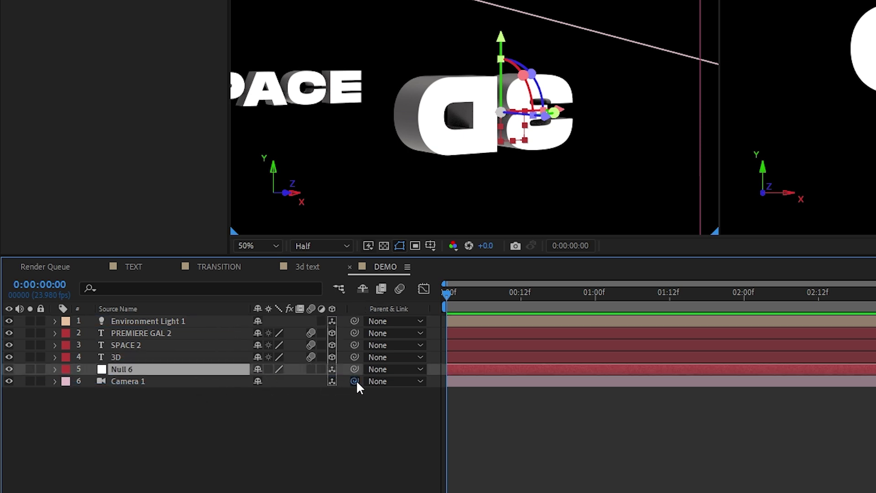
pyautogui.moveTo(355, 381); pyautogui.dragTo(191, 372)
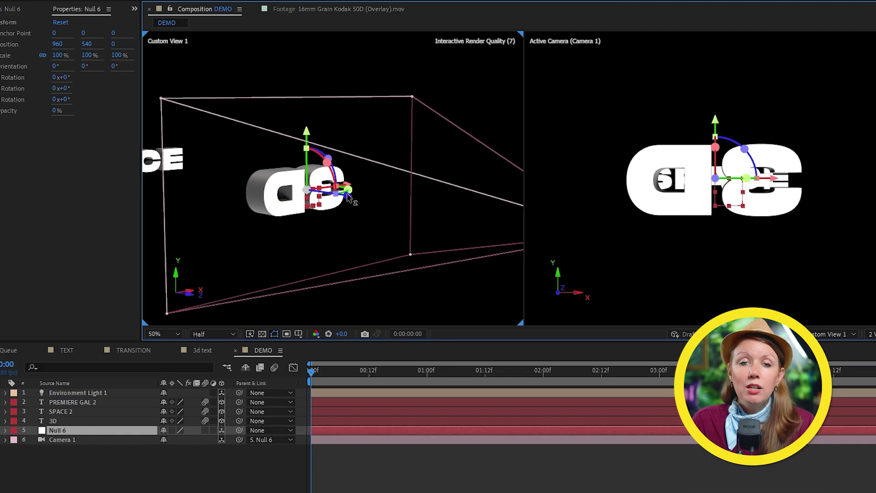
# Push Null 6 along its Z axis and tilt it around its X axis
pyautogui.moveTo(303, 187); pyautogui.dragTo(350, 208)
pyautogui.press('w')
pyautogui.moveTo(335, 173); pyautogui.dragTo(323, 117)
# Keyframe Null 6's Position and Orientation at 0f, with Z orientation at 180°
pyautogui.click(6, 430)
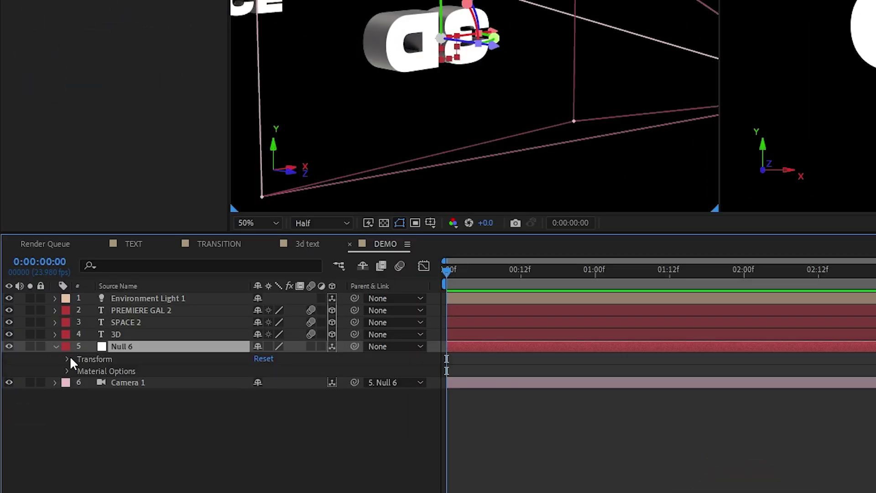
pyautogui.click(16, 440)
pyautogui.click(91, 382)
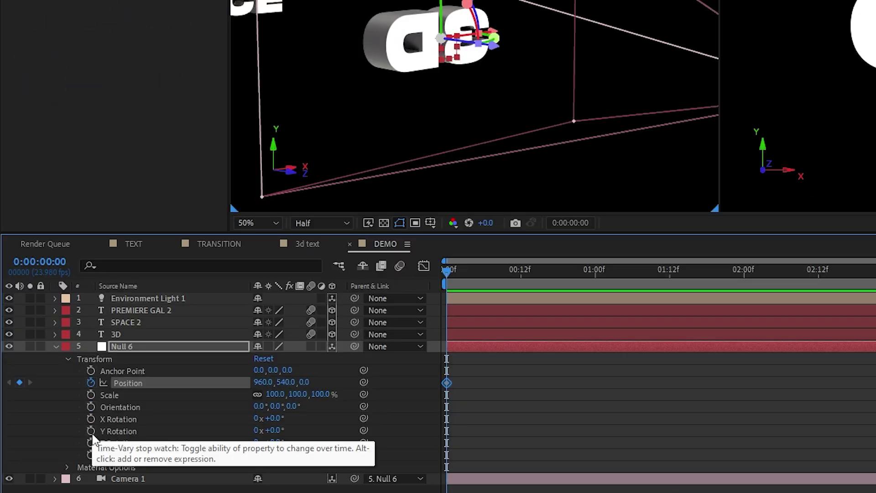
pyautogui.click(90, 406)
pyautogui.moveTo(291, 406); pyautogui.dragTo(293, 411)
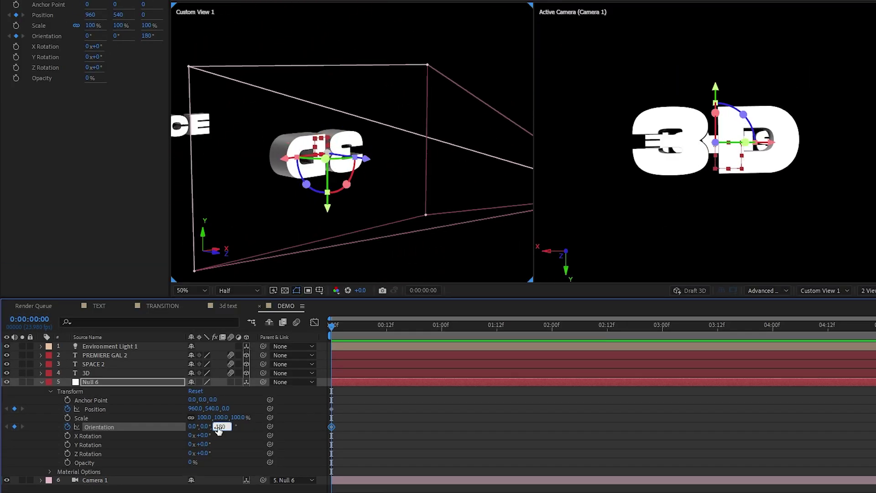
# At 02:12, set Null 6's Position Z to 2229.3 and Orientation Z to 0
pyautogui.moveTo(338, 327); pyautogui.dragTo(607, 327)
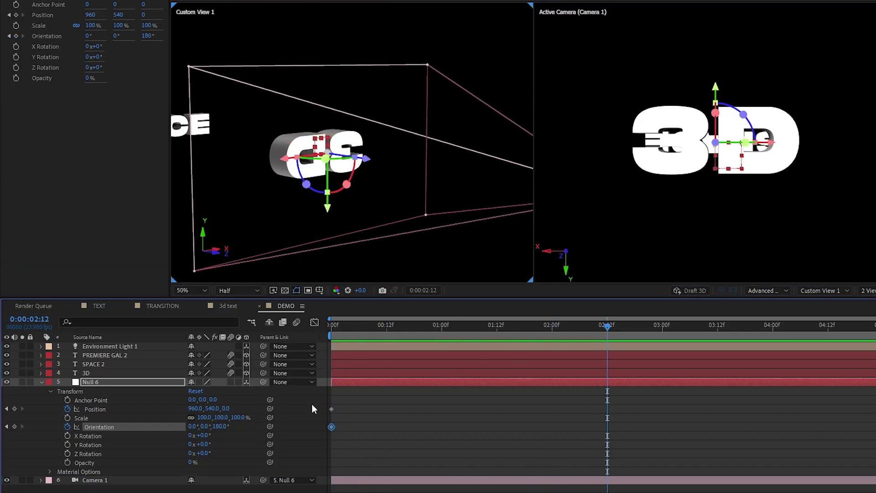
pyautogui.moveTo(228, 408); pyautogui.dragTo(238, 423)
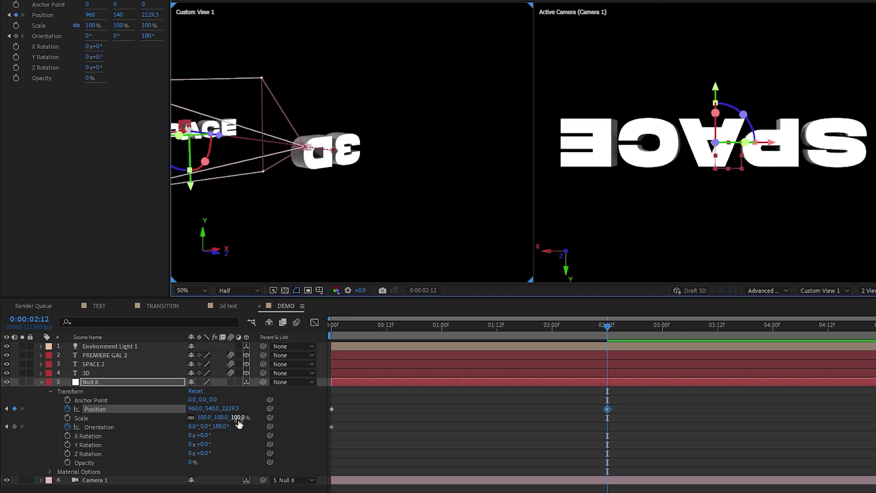
pyautogui.write('0')
pyautogui.press('Return')
pyautogui.moveTo(607, 326); pyautogui.dragTo(332, 327)
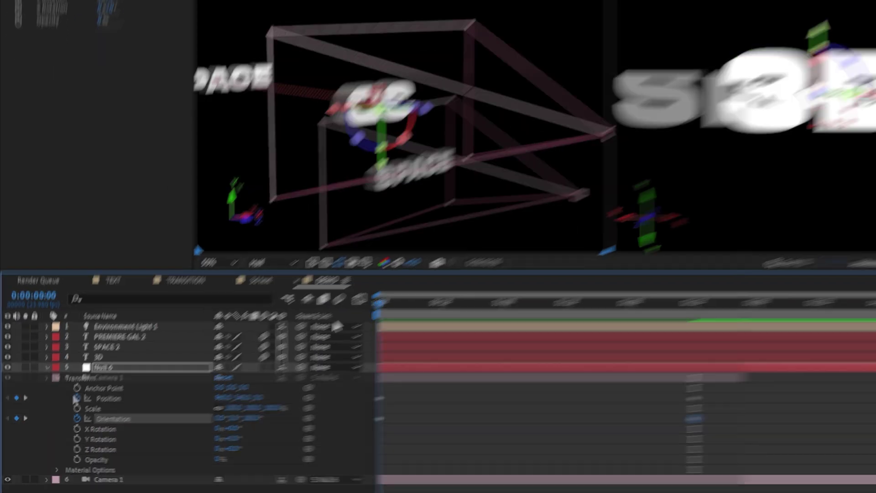
pyautogui.rightClick(93, 429)
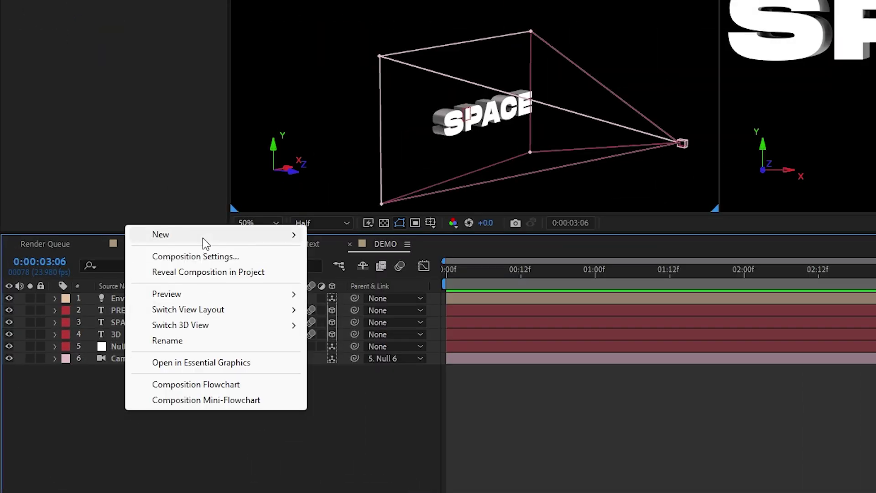
# Add Null 7 above Null 6, parent Null 6 to it, and push Null 7 along Z
pyautogui.moveTo(150, 300)
pyautogui.click(337, 319)
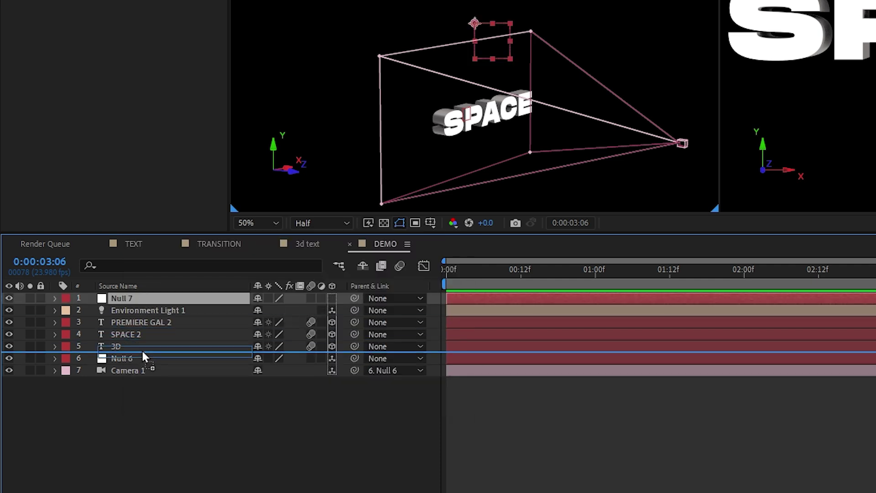
pyautogui.moveTo(143, 355); pyautogui.dragTo(143, 352)
pyautogui.moveTo(355, 358); pyautogui.dragTo(180, 348)
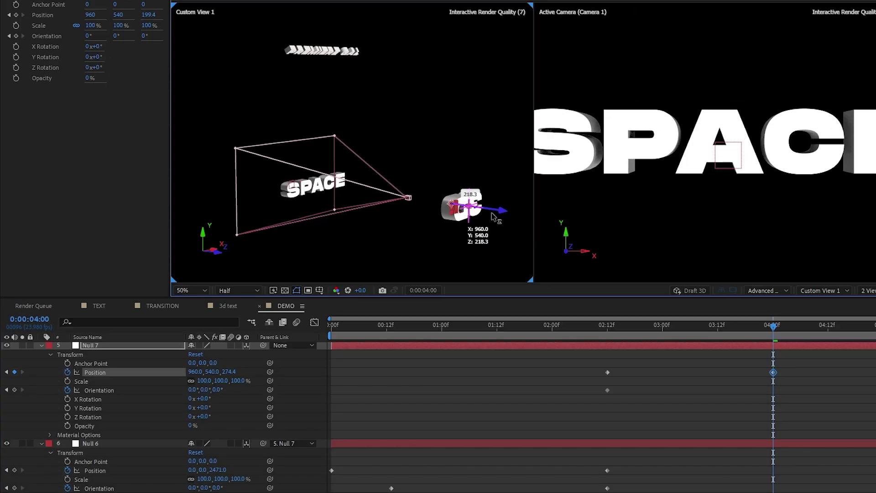
pyautogui.moveTo(495, 217); pyautogui.dragTo(741, 183)
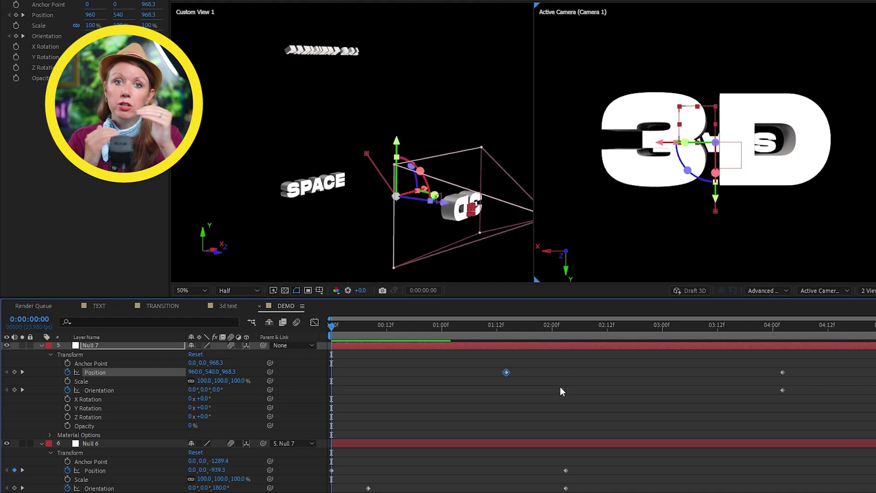
# Drag the nulls' Position and Orientation keyframes to later, staggered times
pyautogui.moveTo(561, 390); pyautogui.dragTo(644, 390)
pyautogui.moveTo(783, 372); pyautogui.dragTo(865, 371)
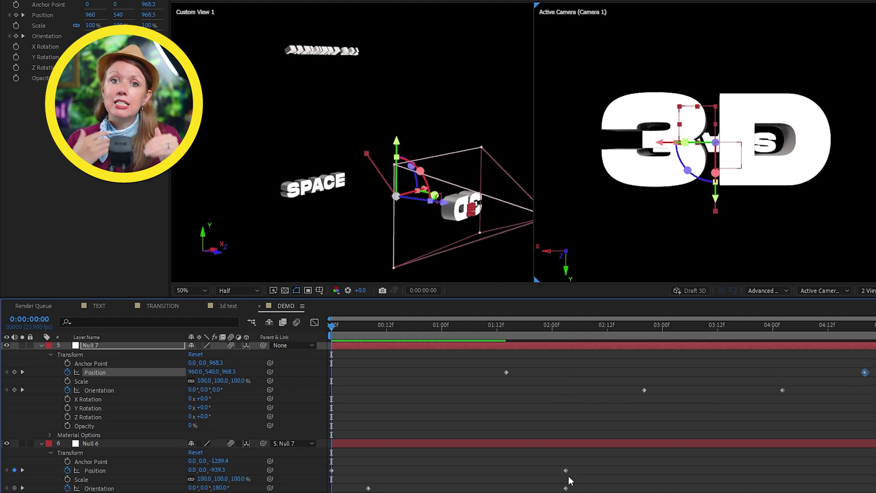
pyautogui.moveTo(566, 470); pyautogui.dragTo(593, 470)
pyautogui.scroll(-1, 369, 475)
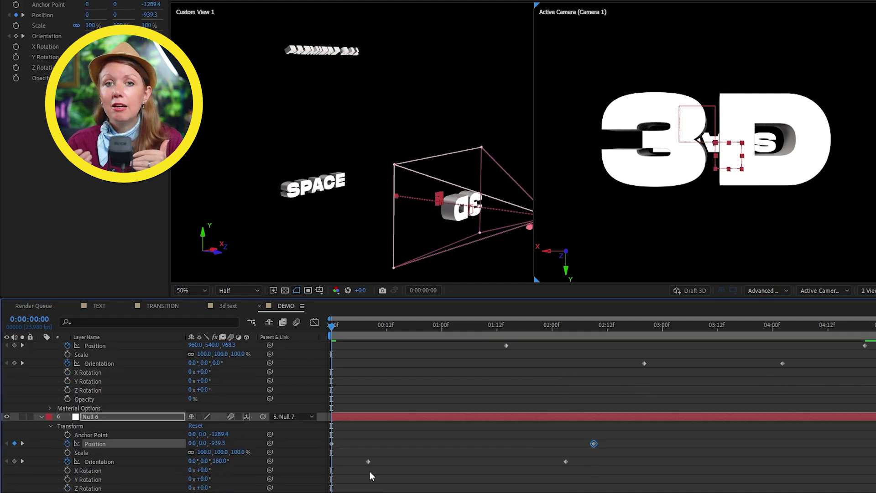
pyautogui.moveTo(368, 462); pyautogui.dragTo(414, 468)
pyautogui.moveTo(571, 461); pyautogui.dragTo(580, 459)
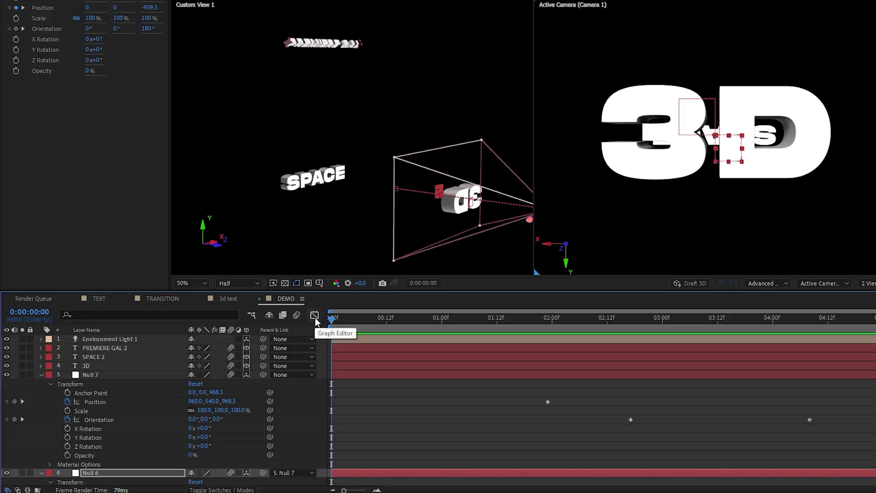
# Easy Ease Null 6's Position keyframes in the speed graph, with about 23% and 38% influence
pyautogui.click(315, 316)
pyautogui.click(109, 419)
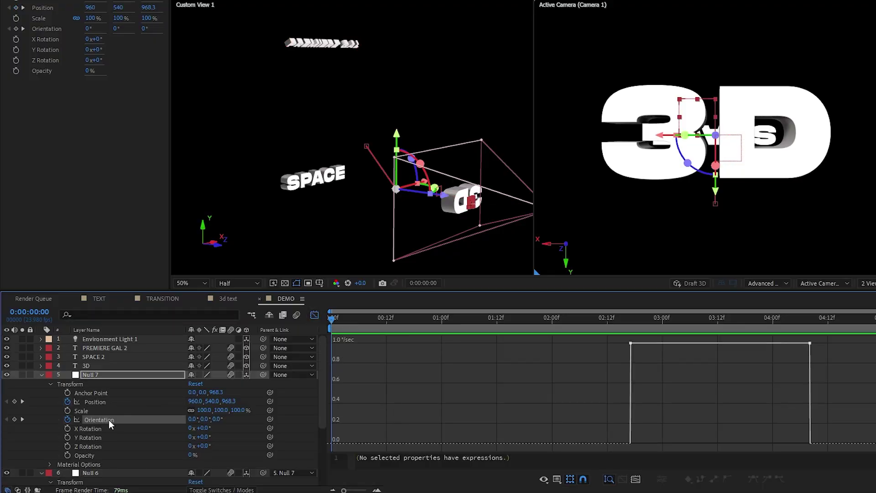
pyautogui.scroll(-3, 108, 420)
pyautogui.click(95, 446)
pyautogui.scroll(-2, 98, 465)
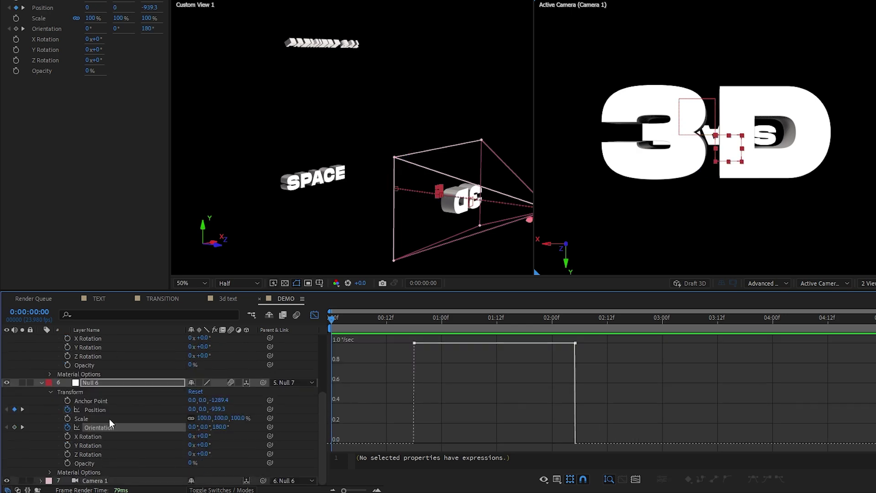
pyautogui.click(557, 479)
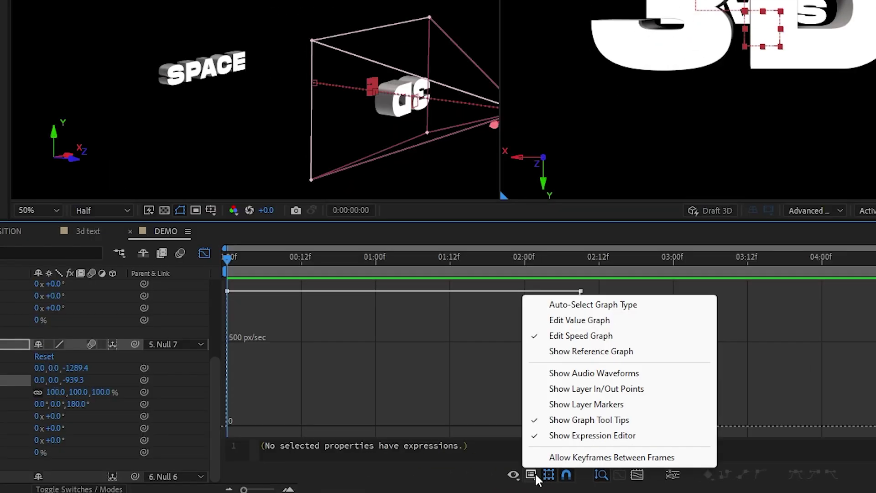
pyautogui.click(586, 336)
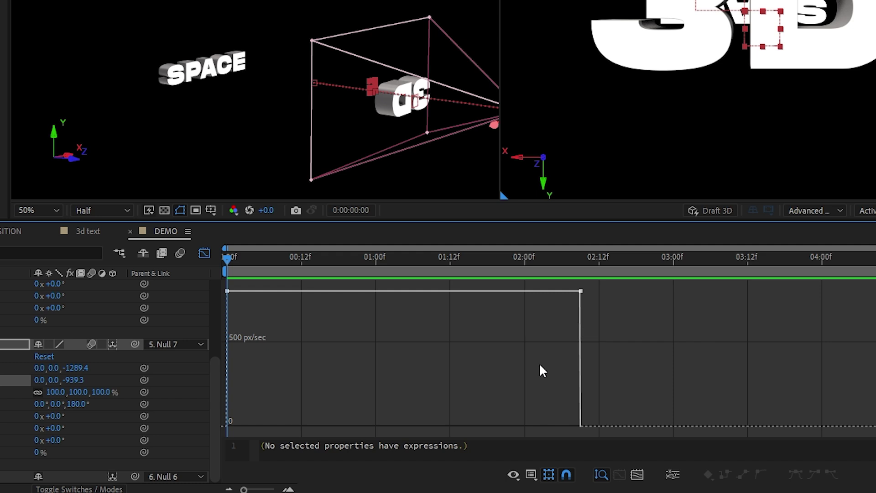
pyautogui.hotkey('ctrl', 'a')
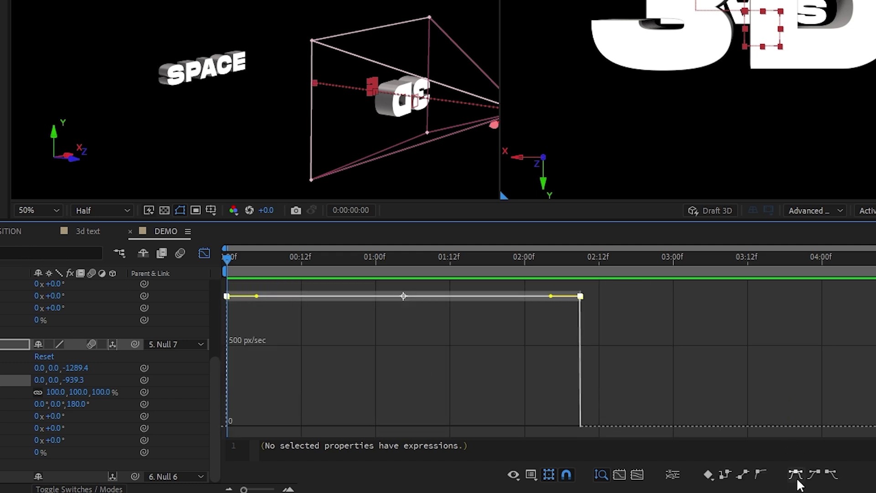
pyautogui.click(798, 480)
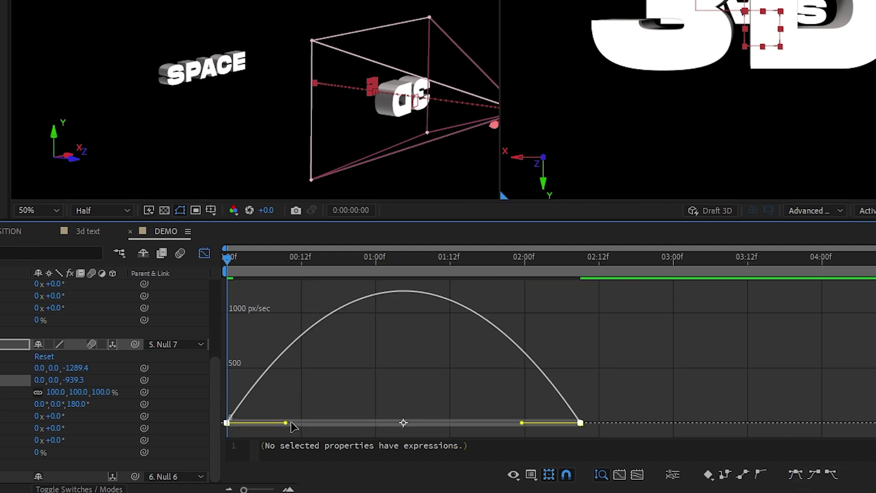
pyautogui.moveTo(291, 422); pyautogui.dragTo(272, 423)
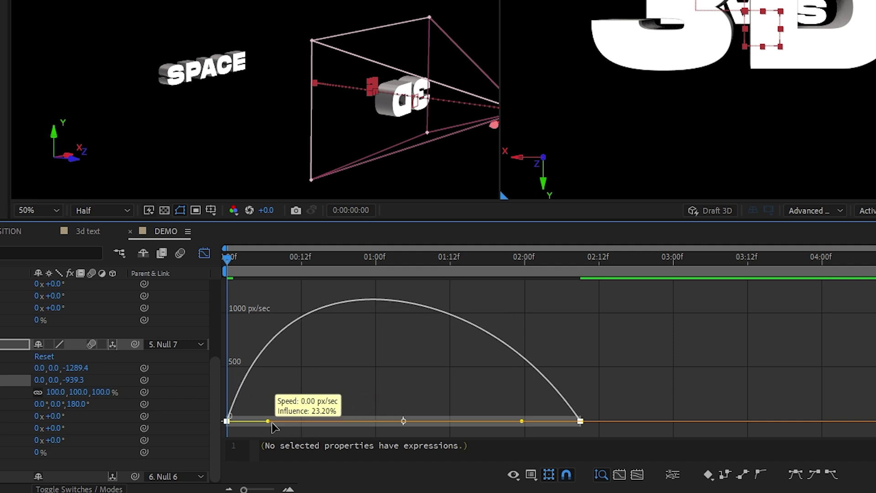
pyautogui.moveTo(522, 420); pyautogui.dragTo(478, 420)
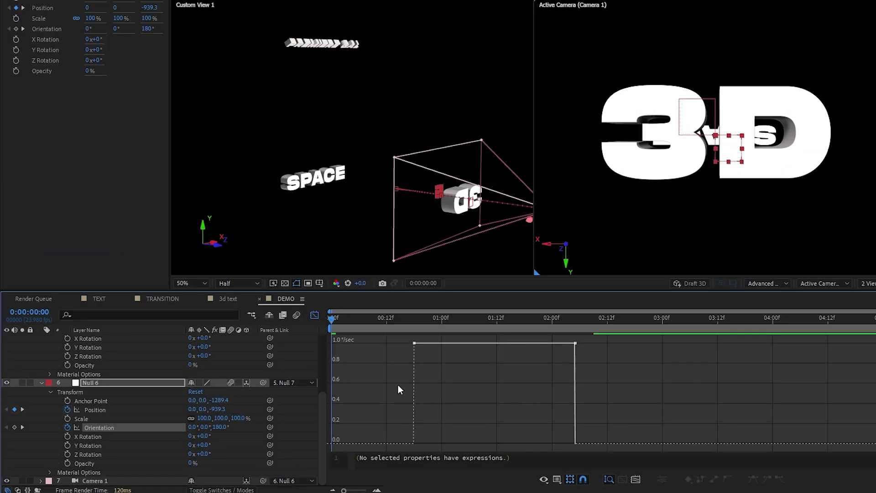
# Easy Ease the Orientation keyframes, move the first 5 frames earlier and lengthen the last ease
pyautogui.hotkey('ctrl', 'a')
pyautogui.click(753, 482)
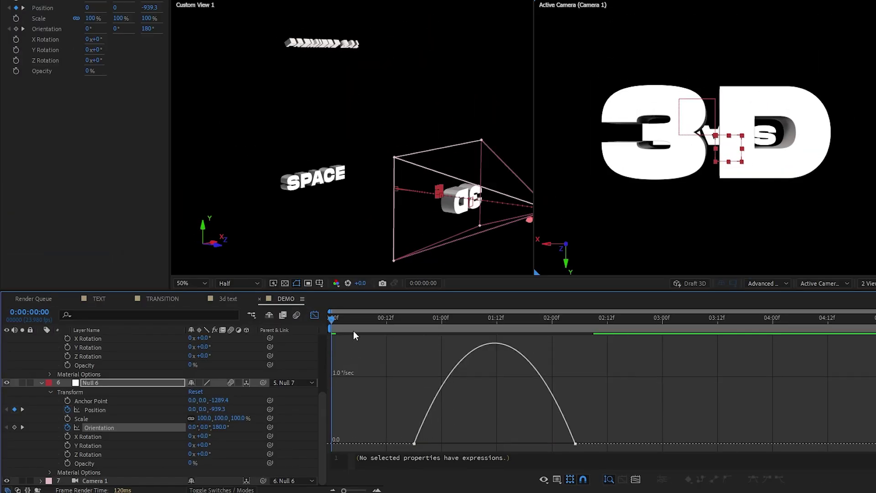
pyautogui.press('space')
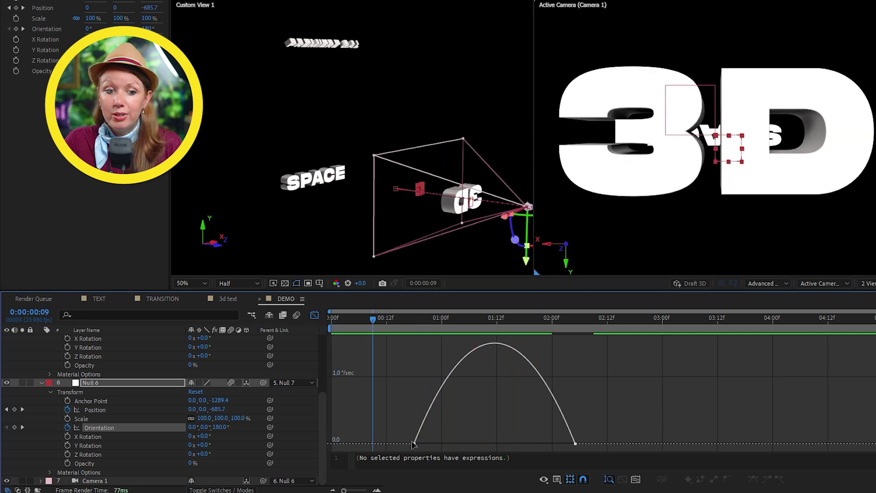
pyautogui.moveTo(414, 444); pyautogui.dragTo(397, 450)
pyautogui.moveTo(545, 443); pyautogui.dragTo(532, 443)
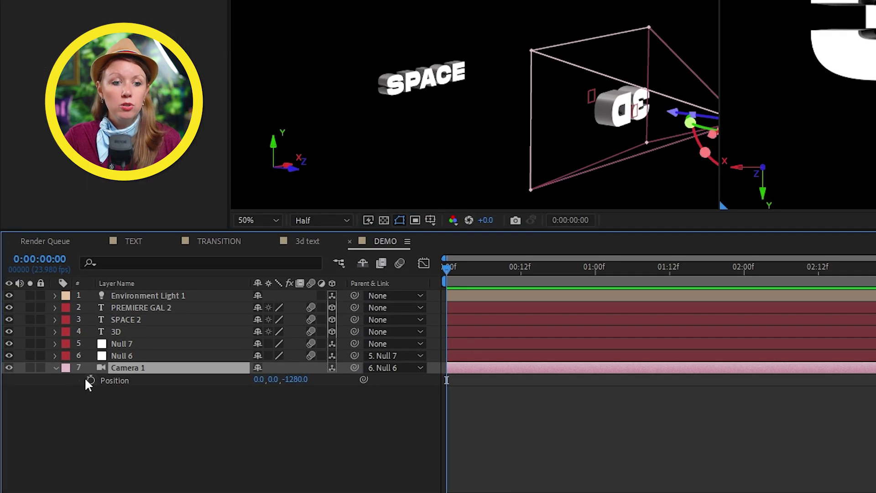
# Add a wiggle expression to Camera 1's Position and preview the camera shake
pyautogui.keyDown('alt'); pyautogui.click(91, 380); pyautogui.keyUp('alt')
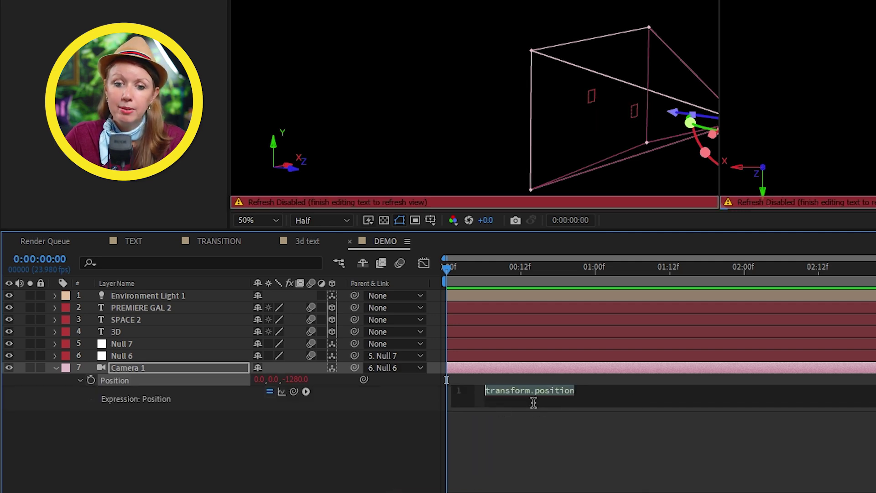
pyautogui.write('wiggle(50,')
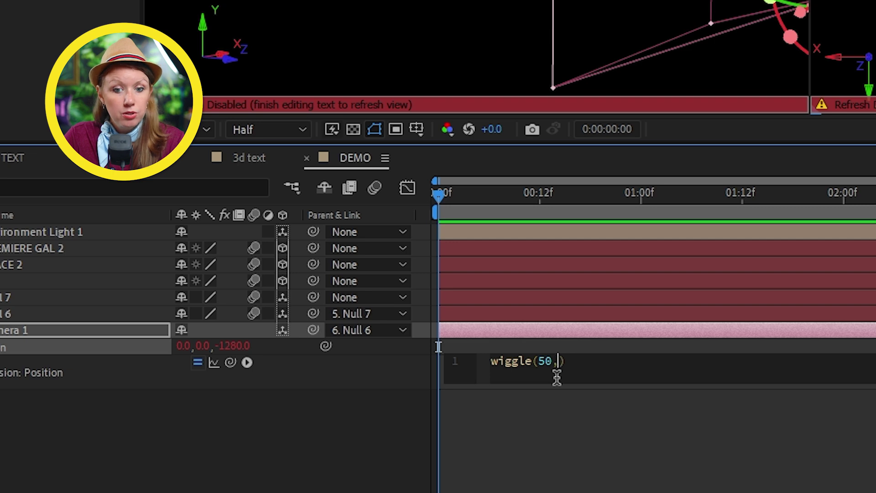
pyautogui.write('5')
pyautogui.click(558, 395)
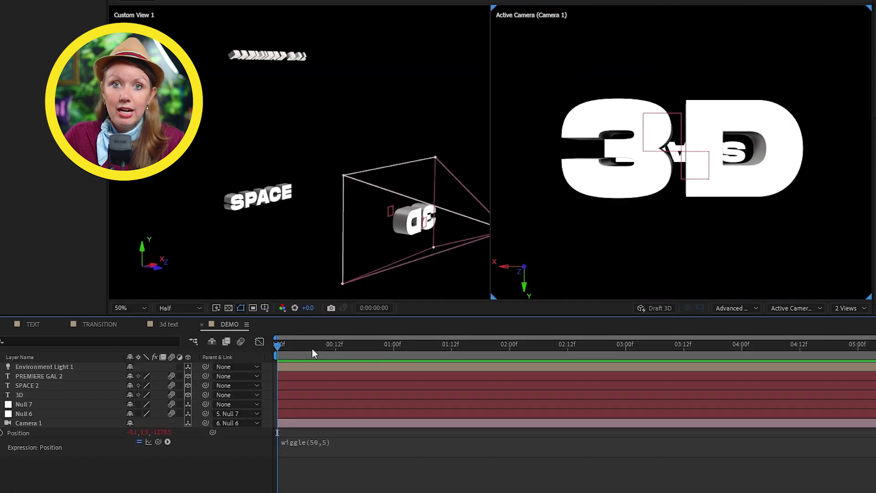
pyautogui.press('space')
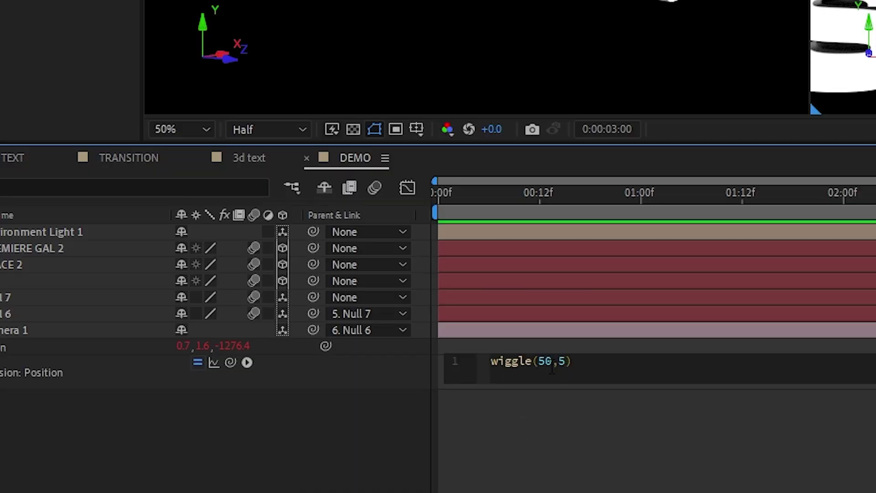
# Lower the wiggle amount by setting its second argument to 2
pyautogui.doubleClick(554, 362)
pyautogui.write('2')
pyautogui.press('KP_Enter')
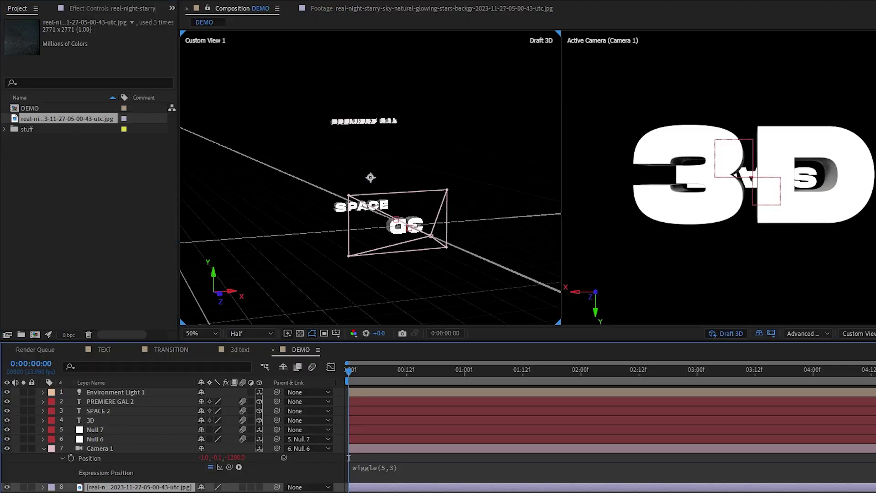
# Push the starry sky layer far back in depth and apply Motion Tile to it
pyautogui.click(299, 333)
pyautogui.moveTo(328, 173); pyautogui.dragTo(260, 127)
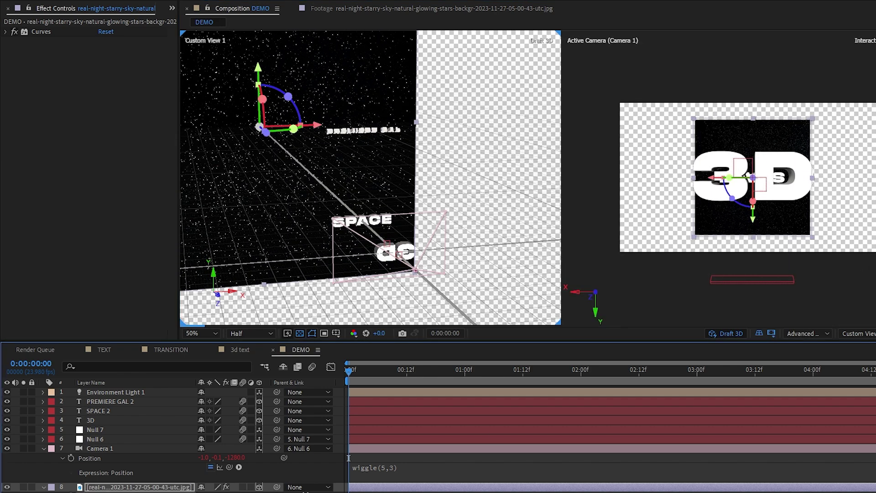
pyautogui.hotkey('ctrl', '5')
pyautogui.click(789, 409)
pyautogui.moveTo(780, 409); pyautogui.dragTo(91, 137)
# Set Motion Tile's Output Width and Height to 200 and scrub to check the tiled stars
pyautogui.click(106, 78)
pyautogui.write('2')
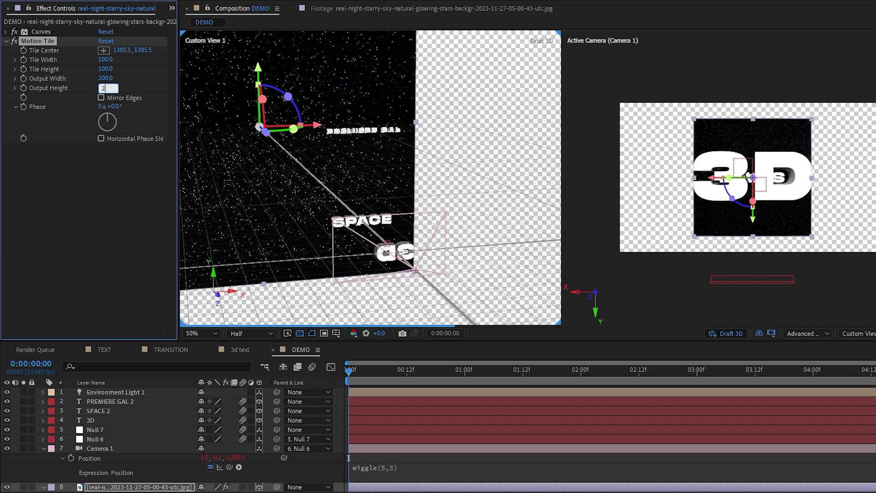
pyautogui.write('00')
pyautogui.press('Return')
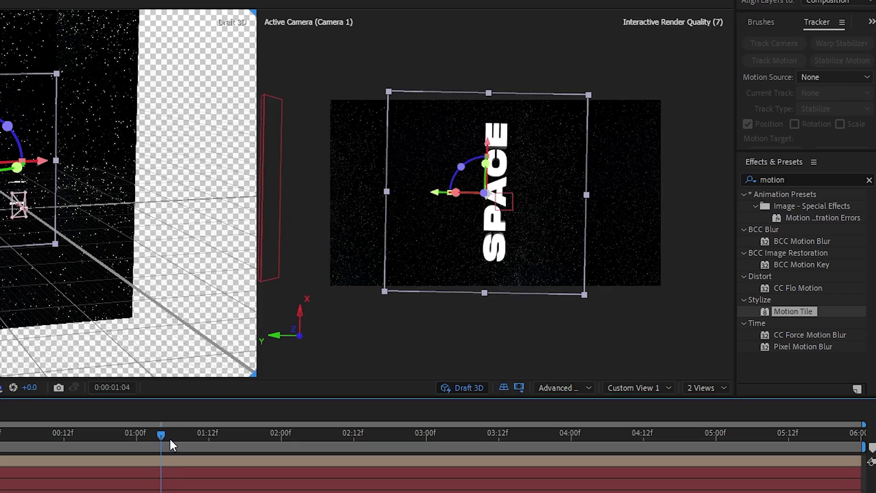
pyautogui.moveTo(170, 439); pyautogui.dragTo(541, 434)
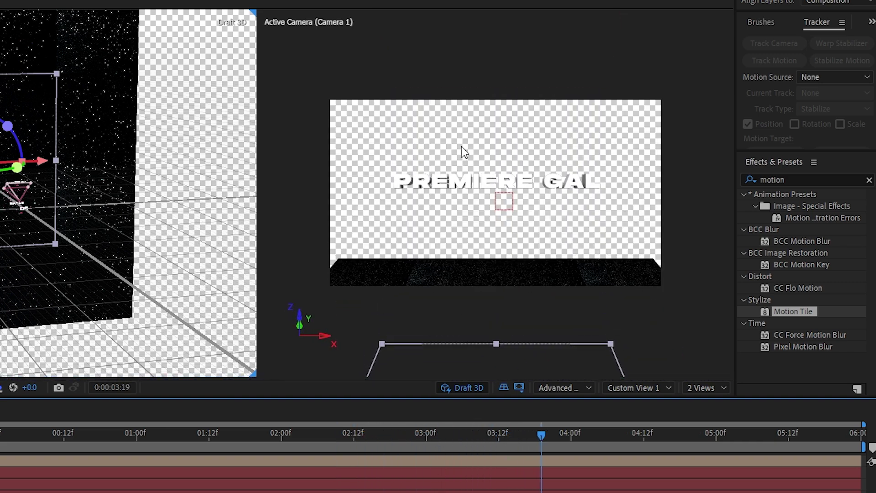
pyautogui.moveTo(604, 434); pyautogui.dragTo(523, 436)
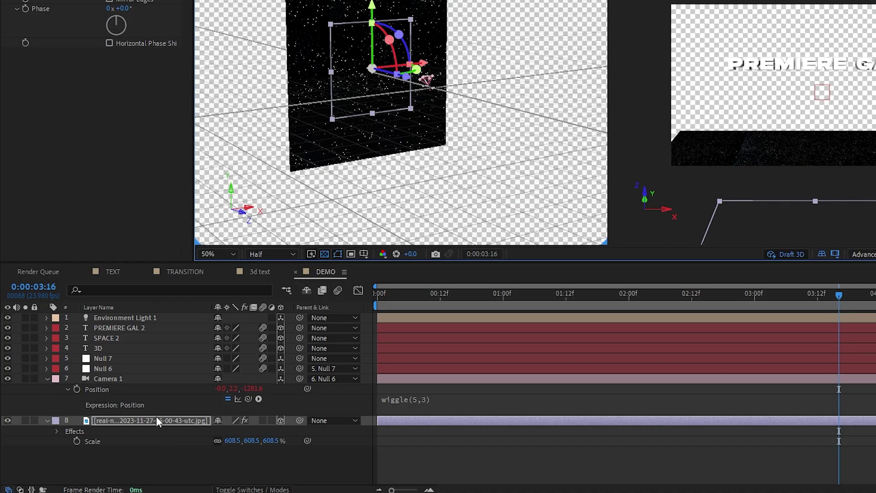
# Duplicate the starry sky layer, move the copy in depth and tilt it into an overhead plane
pyautogui.hotkey('ctrl', 'd')
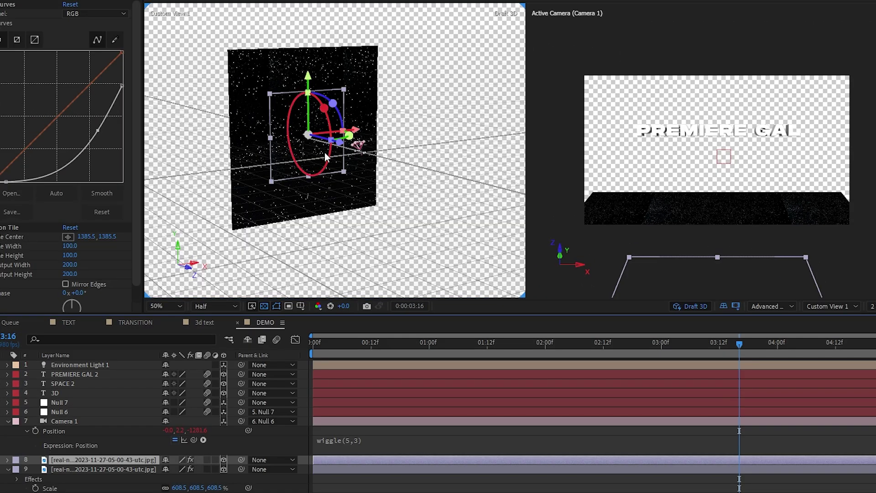
pyautogui.moveTo(326, 158); pyautogui.dragTo(330, 178)
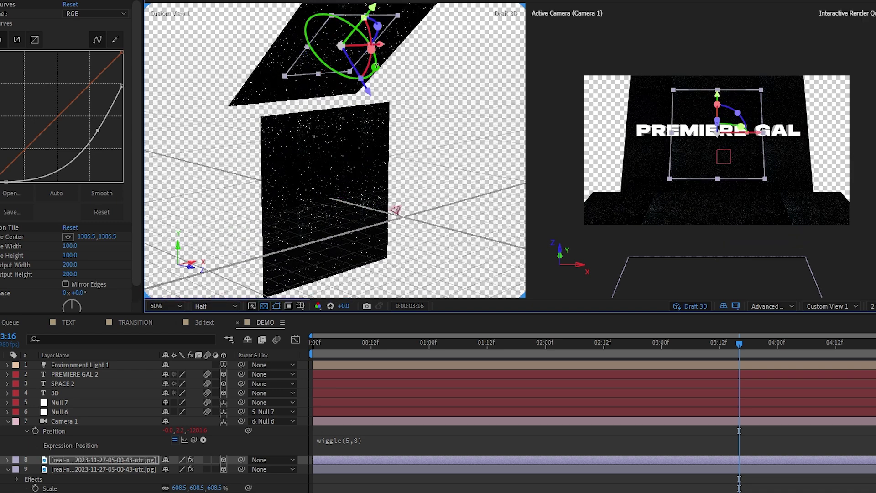
pyautogui.moveTo(366, 91); pyautogui.dragTo(391, 131)
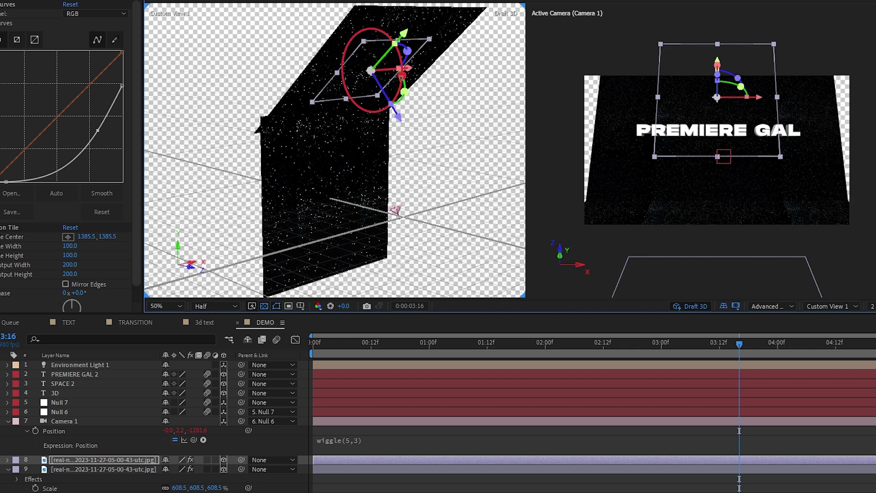
pyautogui.moveTo(401, 77); pyautogui.dragTo(401, 78)
pyautogui.moveTo(395, 112); pyautogui.dragTo(403, 147)
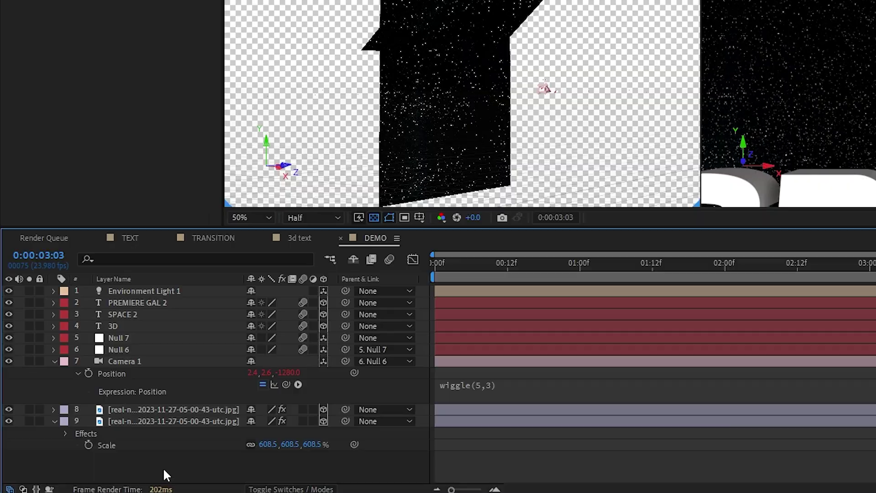
pyautogui.rightClick(162, 467)
# Add a new adjustment layer to the composition
pyautogui.click(389, 410)
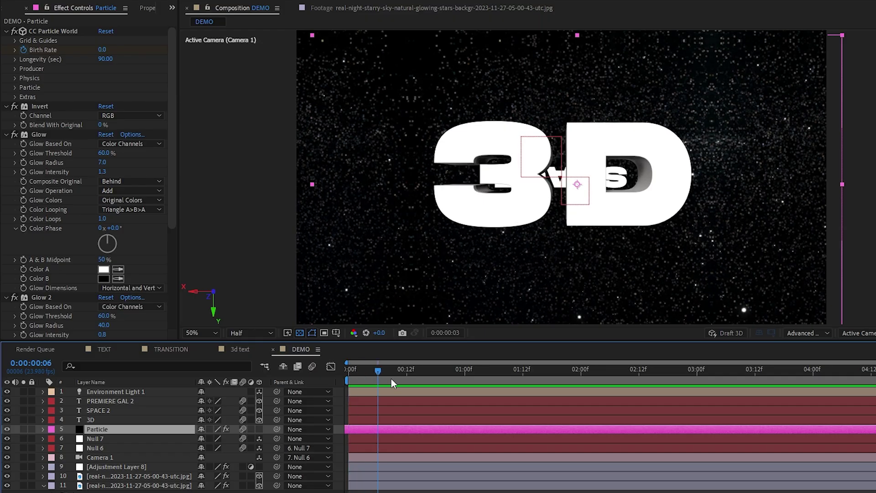
# Scrub through the particle starfield and turn off motion blur for the particles
pyautogui.moveTo(391, 379); pyautogui.dragTo(579, 404)
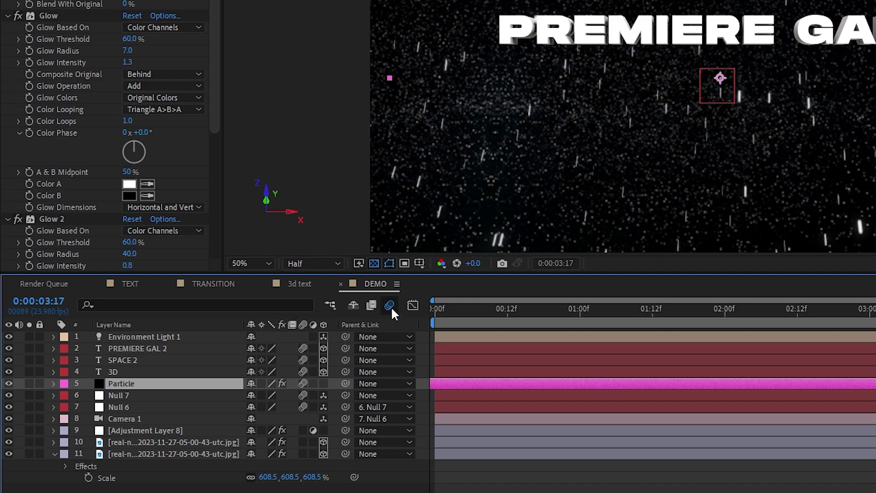
pyautogui.click(390, 306)
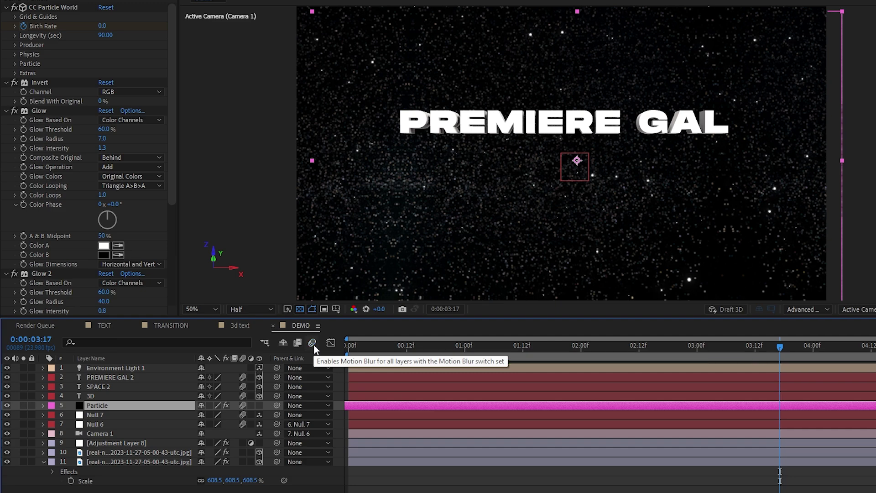
# Enable motion blur for all layers and keep Advanced 3D as the composition's 3D renderer
pyautogui.click(312, 343)
pyautogui.click(60, 3)
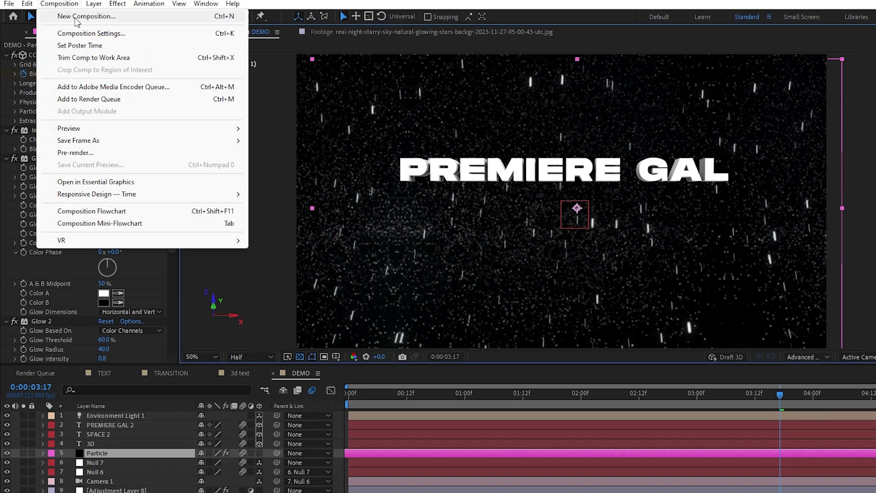
pyautogui.click(104, 36)
pyautogui.click(409, 85)
pyautogui.click(381, 131)
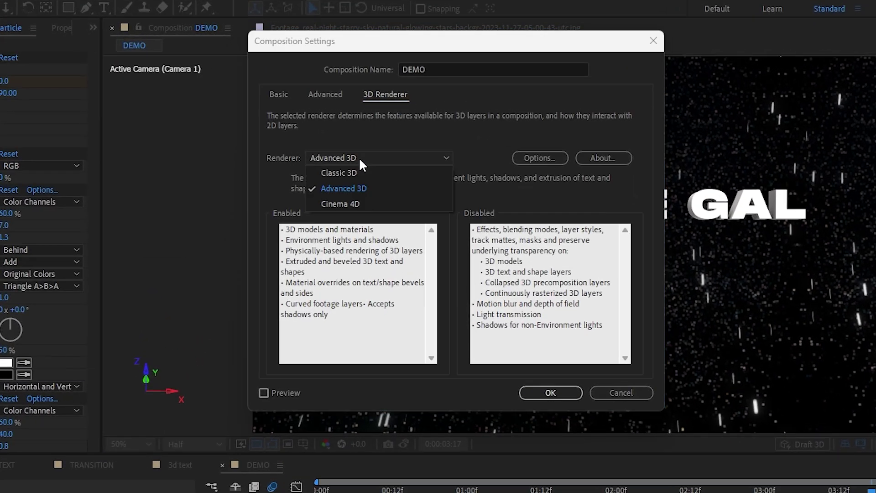
pyautogui.click(346, 188)
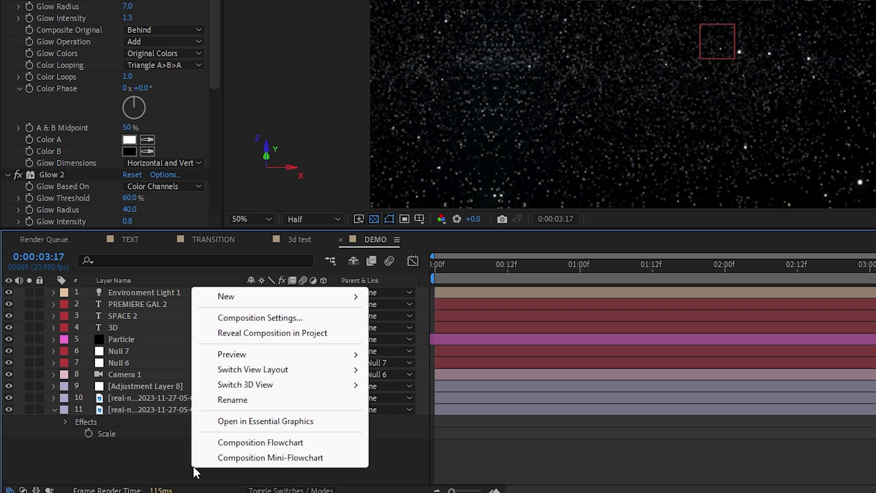
# Add an adjustment layer carrying CC Force Motion Blur
pyautogui.moveTo(282, 305)
pyautogui.click(424, 409)
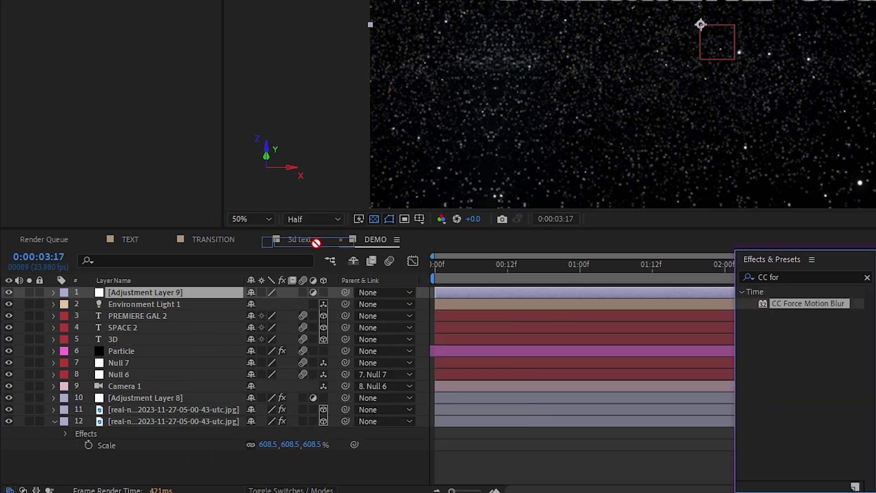
pyautogui.moveTo(190, 291); pyautogui.dragTo(185, 297)
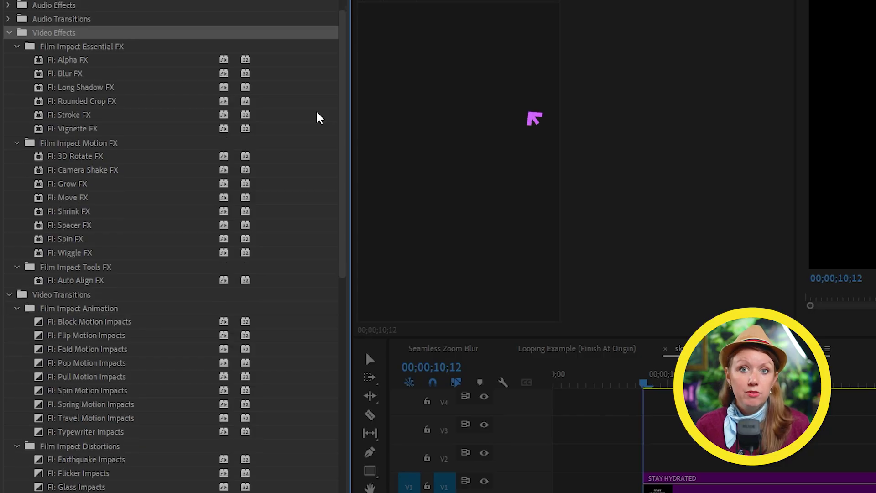
# Add FI: Zoom Blur Impacts between clips 2 and 3 and lengthen it by one frame
pyautogui.scroll(-10, 318, 118)
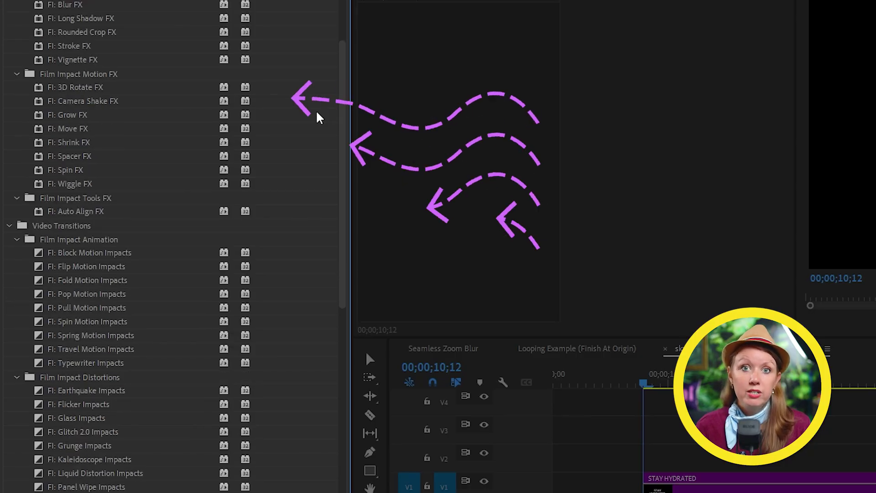
pyautogui.scroll(-13, 318, 118)
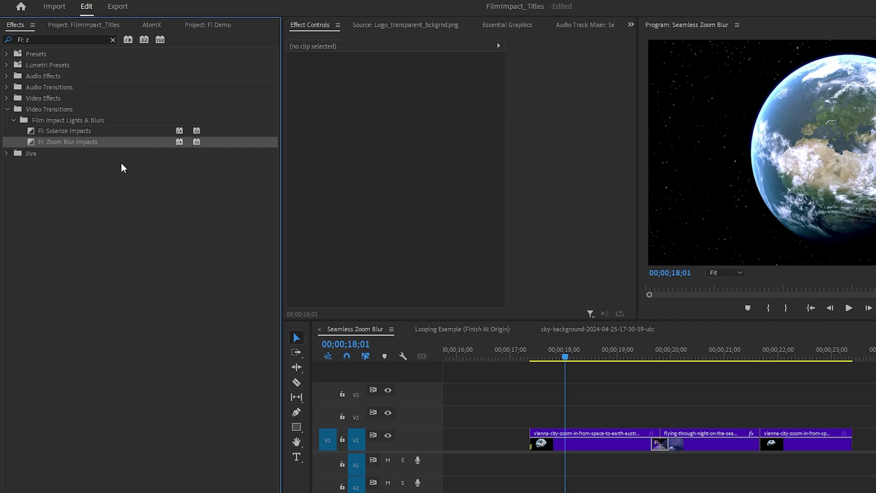
pyautogui.moveTo(84, 144); pyautogui.dragTo(763, 452)
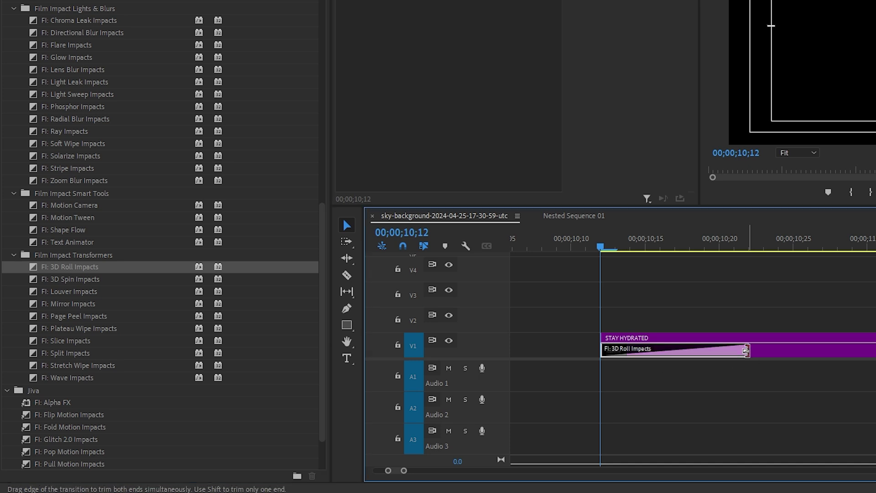
pyautogui.moveTo(791, 354); pyautogui.dragTo(806, 354)
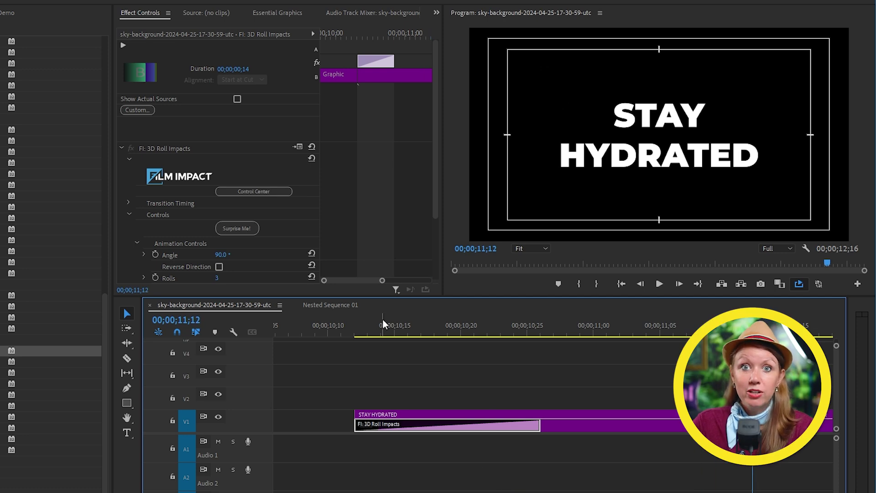
# Randomize the 3D Roll Impacts settings twice with Surprise Me! and play back the rolling title
pyautogui.moveTo(383, 324); pyautogui.dragTo(369, 335)
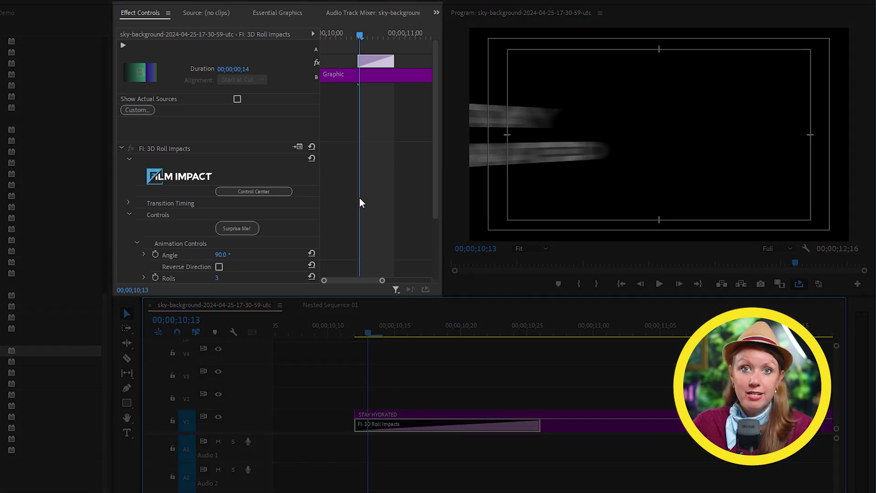
pyautogui.scroll(-4, 382, 97)
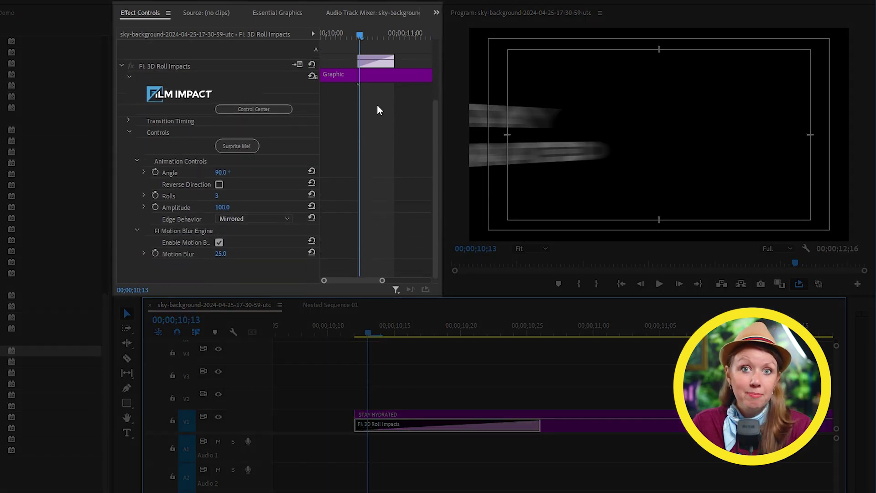
pyautogui.click(236, 146)
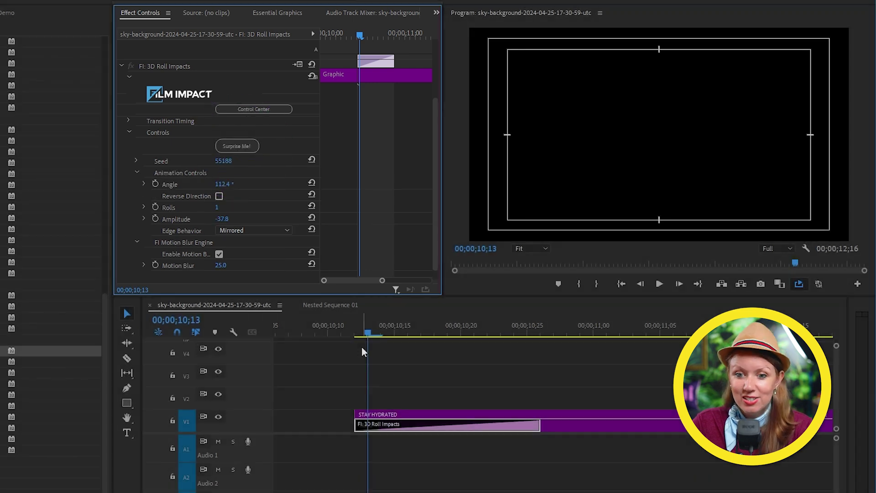
pyautogui.press('space')
pyautogui.click(233, 135)
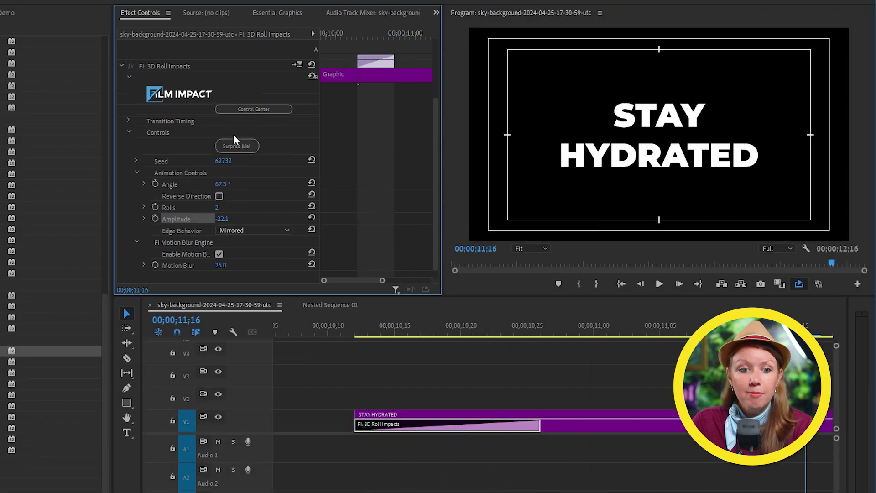
pyautogui.click(370, 362)
pyautogui.press('space')
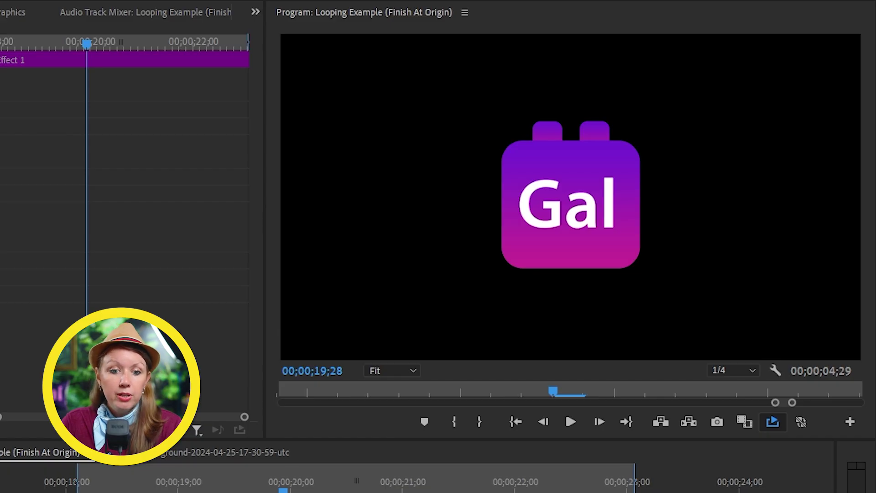
# Apply FI: 3D Rotate FX to the Effect 1 logo clip and play the rotation
pyautogui.moveTo(59, 103); pyautogui.dragTo(558, 401)
pyautogui.click(508, 327)
pyautogui.press('space')
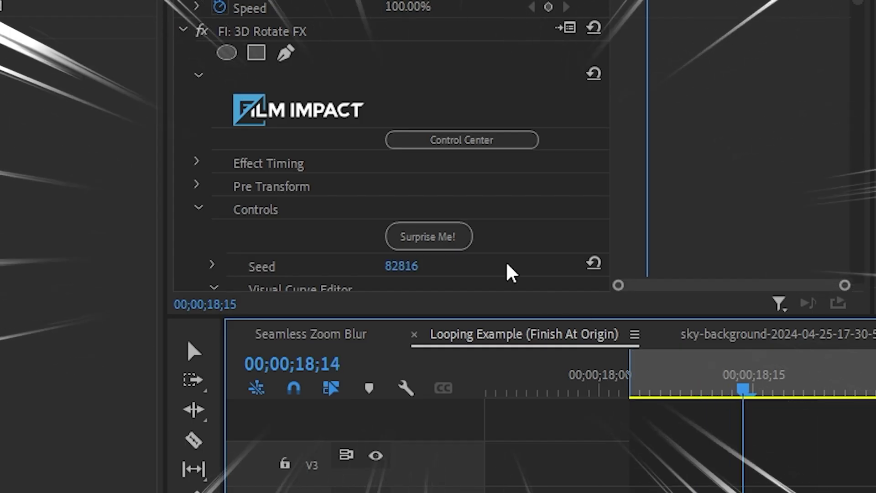
pyautogui.click(339, 336)
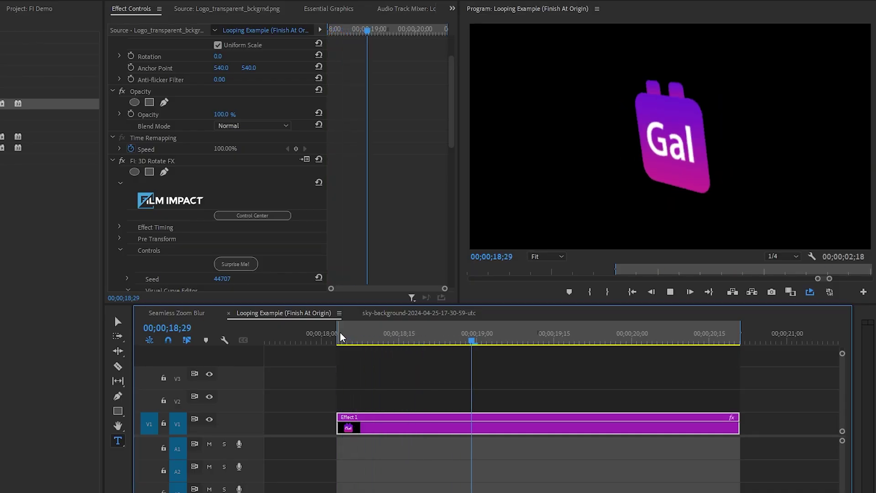
pyautogui.click(341, 343)
pyautogui.press('space')
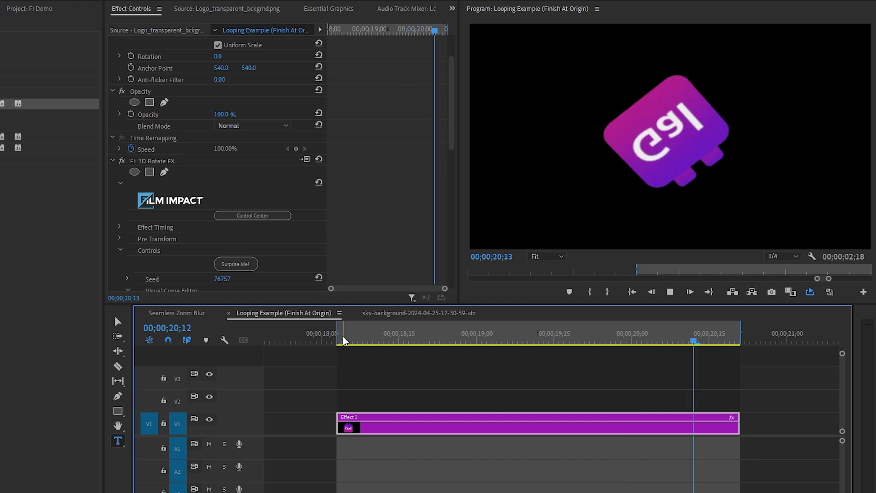
pyautogui.press('space')
# Set the Motion Controls Mode to Destination with a 360° target rotation
pyautogui.scroll(-5, 346, 220)
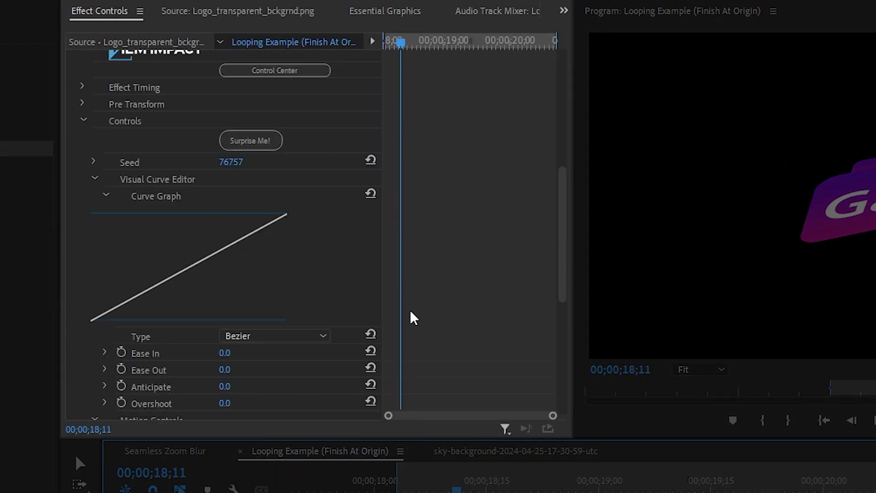
pyautogui.scroll(-4, 413, 318)
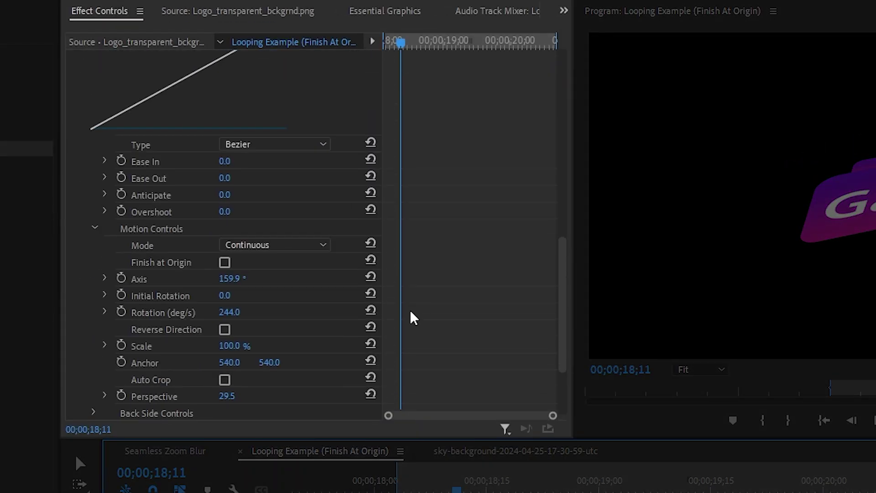
pyautogui.click(278, 244)
pyautogui.click(270, 279)
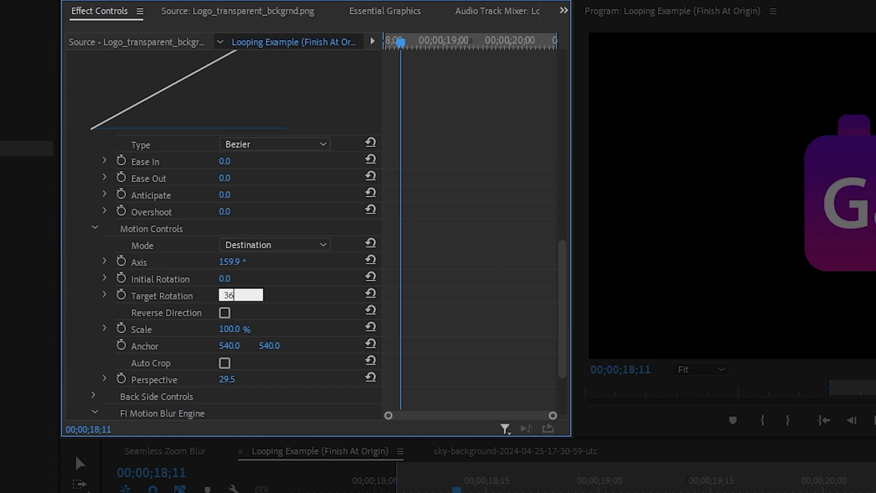
pyautogui.write('0')
pyautogui.press('Return')
pyautogui.press('space')
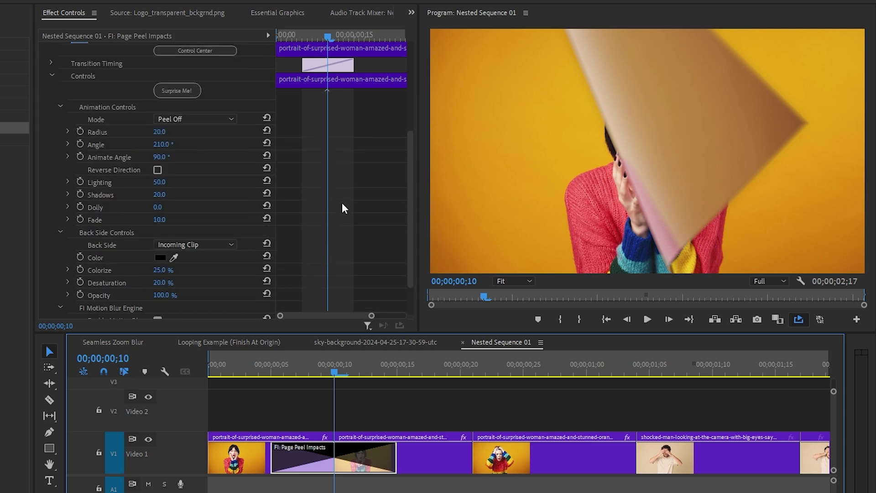
pyautogui.scroll(-2, 342, 203)
# Enable Page Peel motion blur, apply the default transition to every Video 1 cut, and play
pyautogui.click(158, 275)
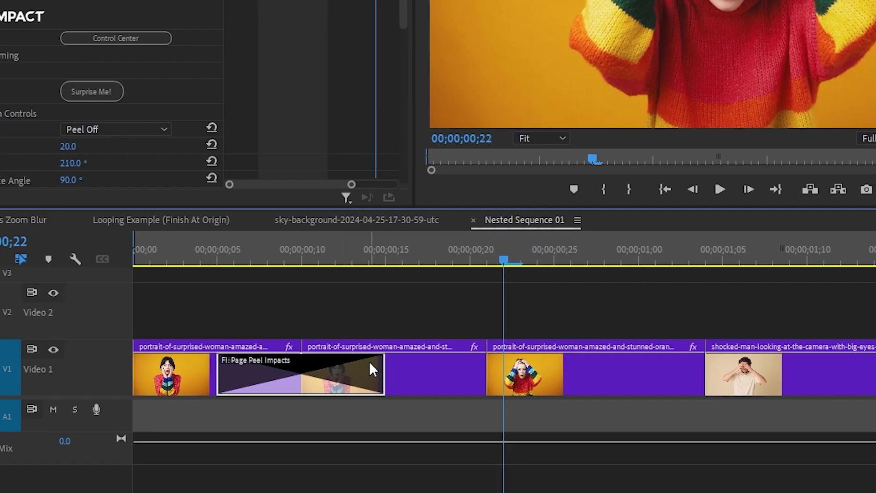
pyautogui.press('-')
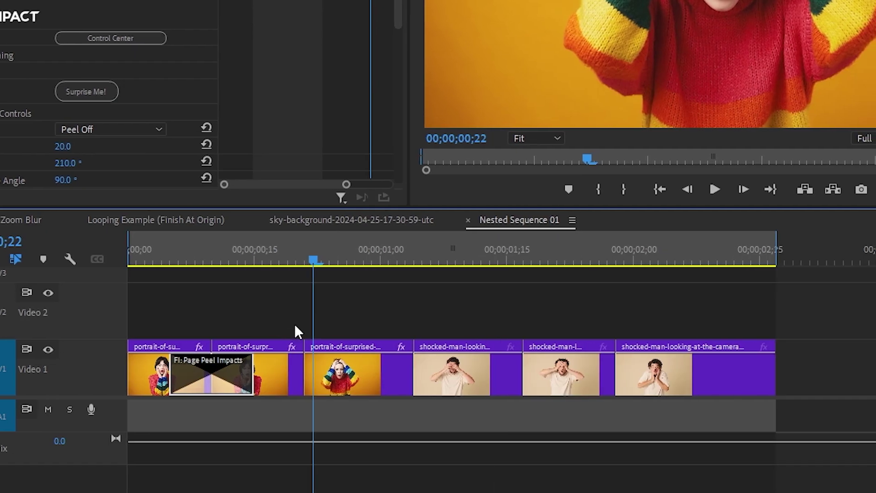
pyautogui.moveTo(264, 293); pyautogui.dragTo(664, 372)
pyautogui.hotkey('ctrl', 'v')
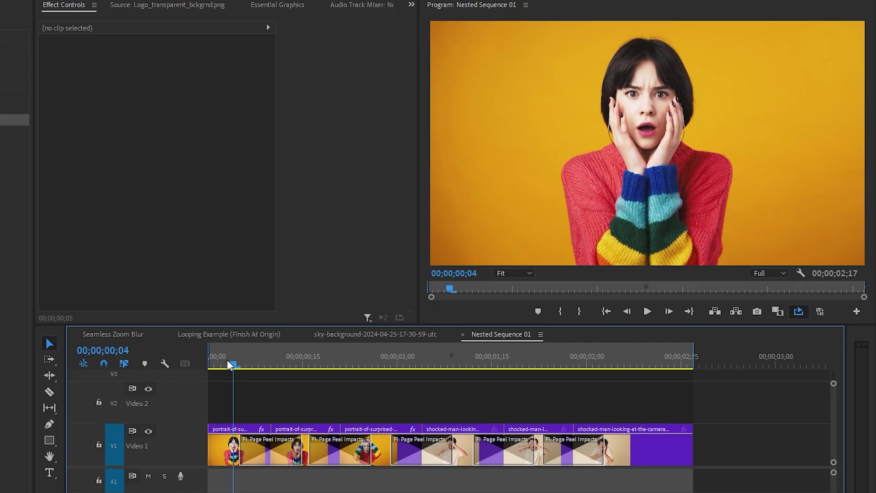
pyautogui.press('Home')
pyautogui.press('space')
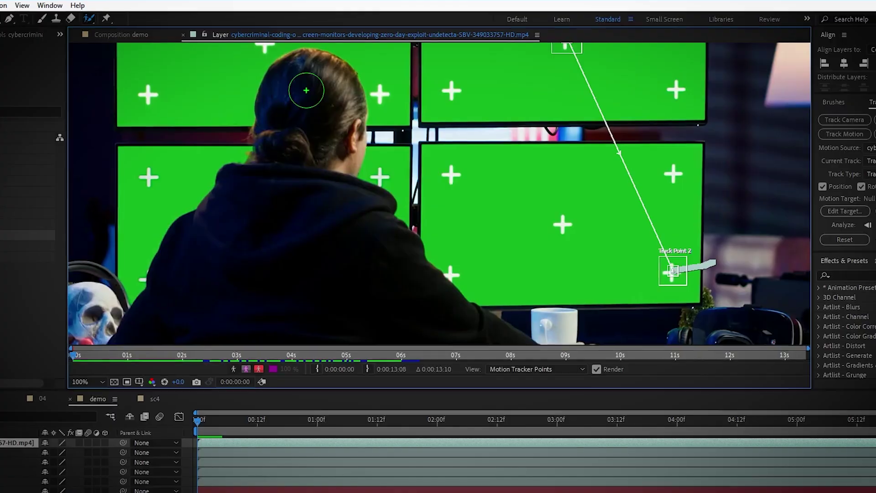
# Show the shocked-asian-woman-with-open-mouth clip in the Footage viewer beside the empty DEMO 2 comp
pyautogui.moveTo(303, 88); pyautogui.dragTo(279, 295)
pyautogui.scroll(-2, 363, 262)
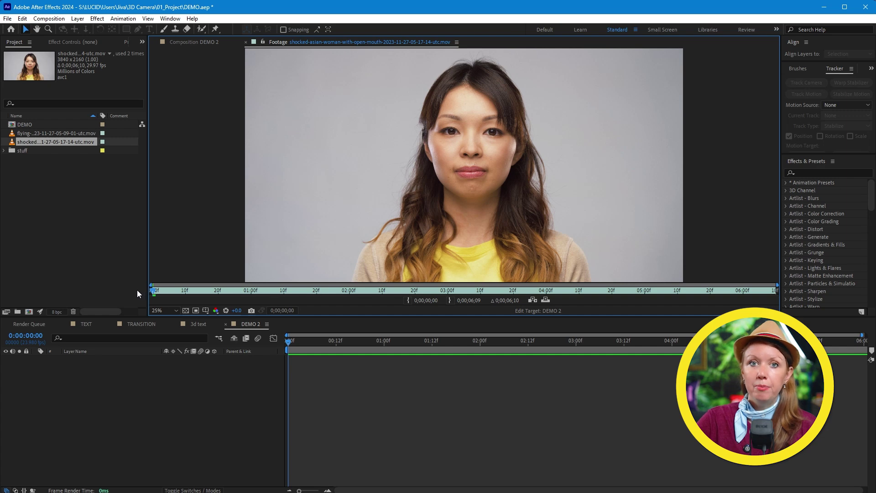
# Preview the clip, add Camera 1 to DEMO 2, and place the shocked-woman footage beneath it
pyautogui.press('space')
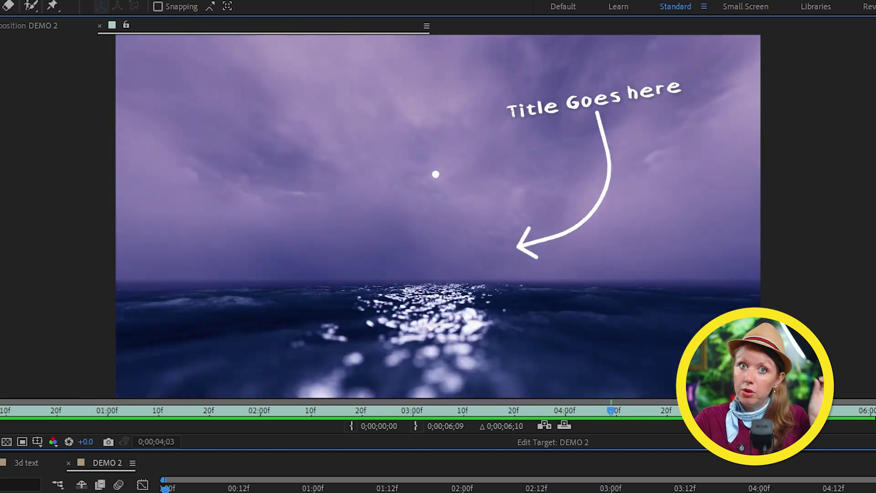
pyautogui.rightClick(196, 377)
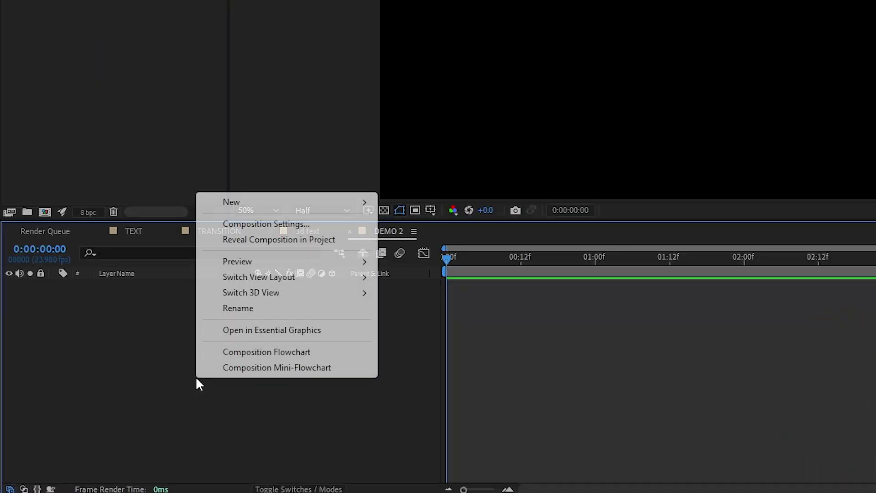
pyautogui.moveTo(262, 200)
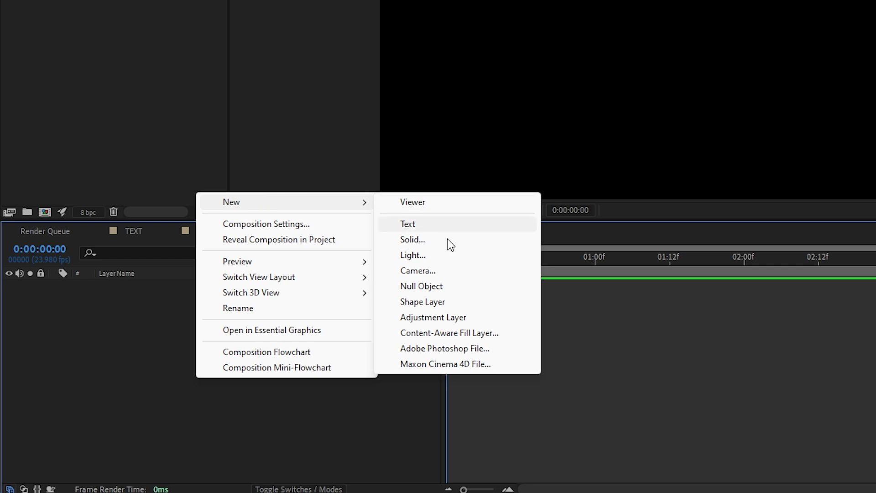
pyautogui.click(434, 276)
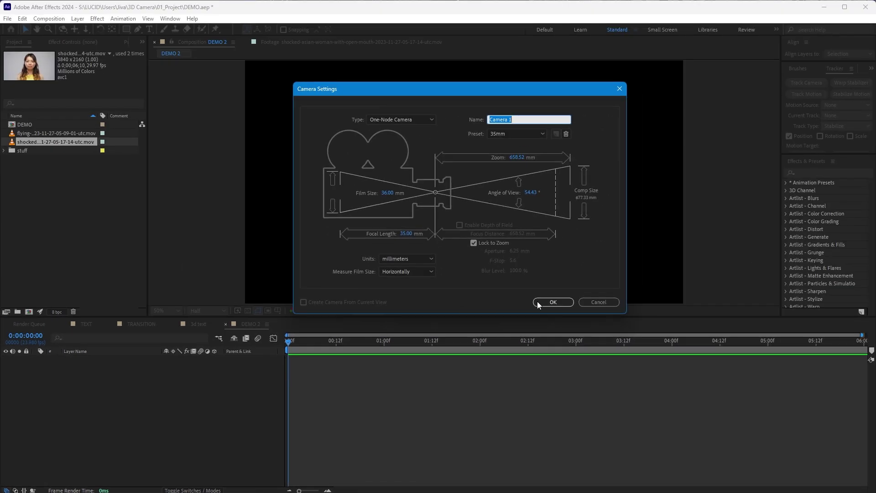
pyautogui.click(537, 302)
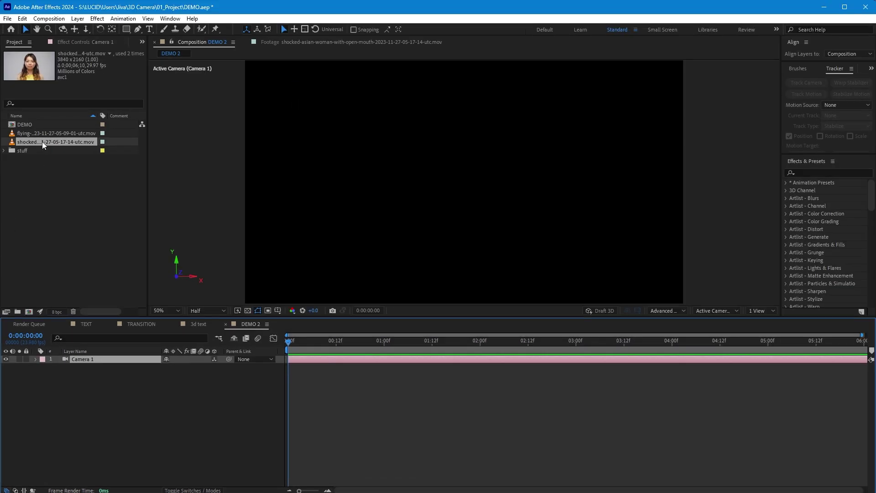
pyautogui.moveTo(42, 141); pyautogui.dragTo(102, 390)
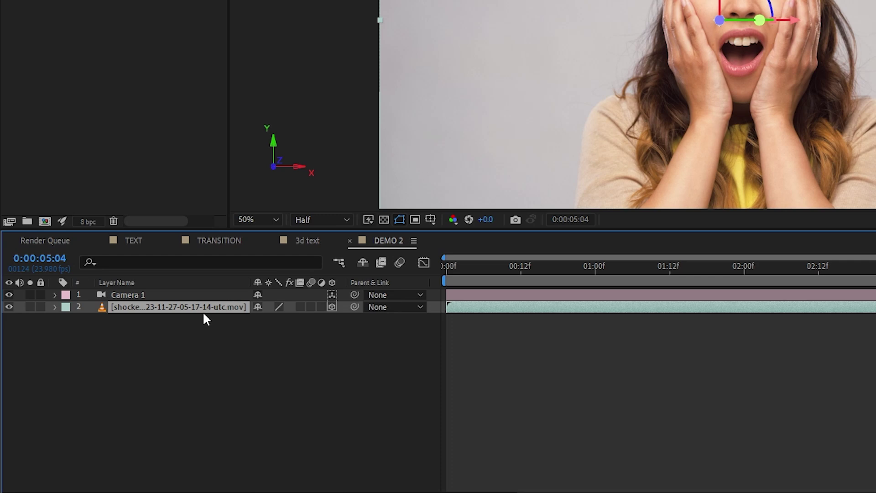
# Duplicate the footage layer and draw a Subtract pen mask inside the open mouth on the copy
pyautogui.hotkey('ctrl', 'd')
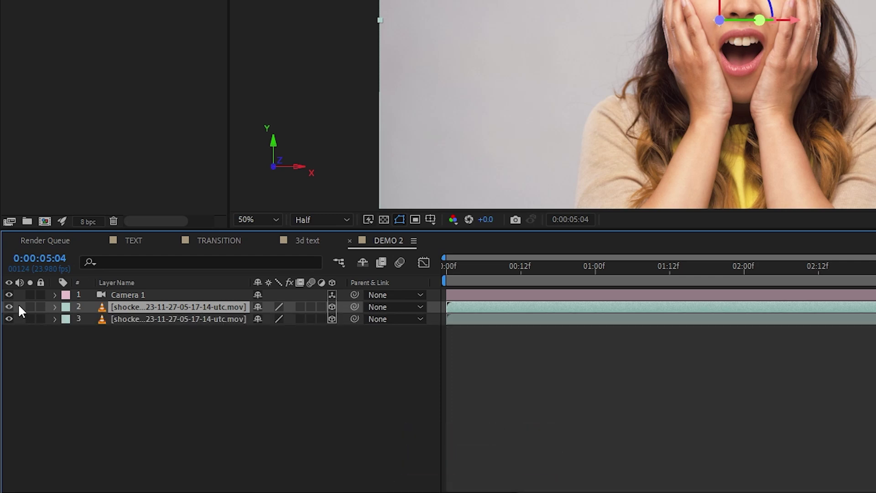
pyautogui.click(150, 318)
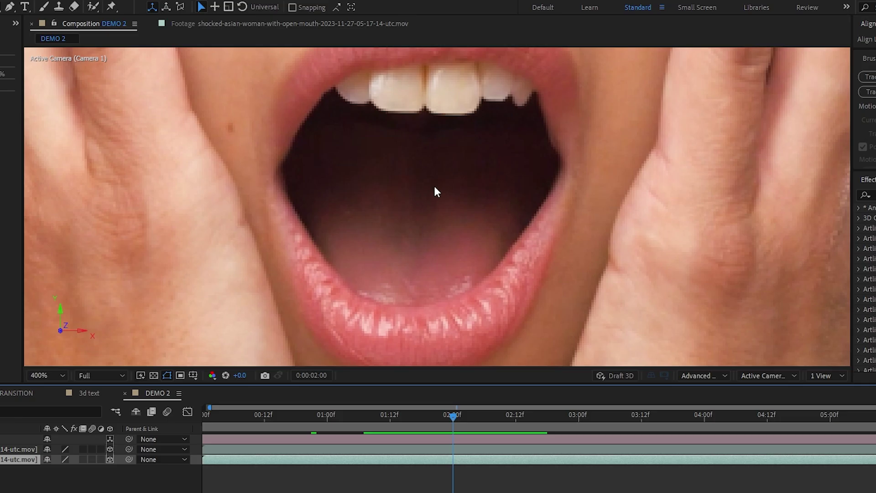
pyautogui.press('g')
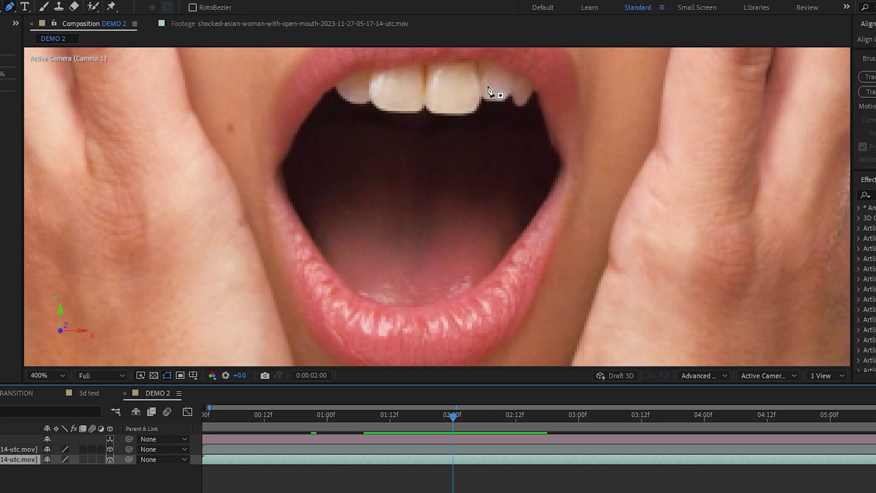
pyautogui.click(475, 101)
pyautogui.click(539, 100)
pyautogui.click(559, 166)
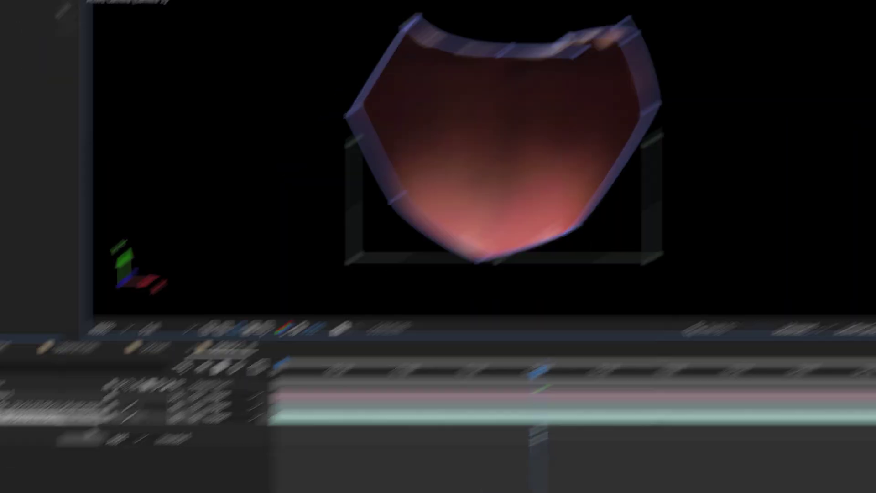
pyautogui.click(273, 343)
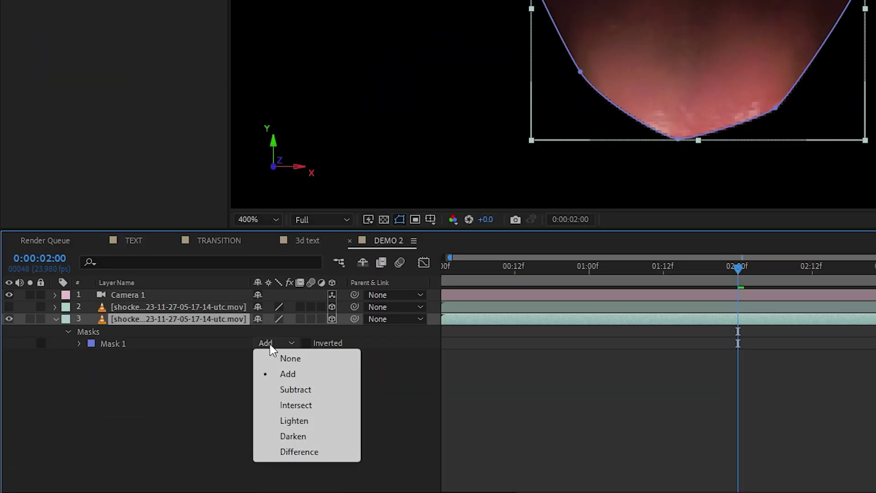
pyautogui.click(282, 390)
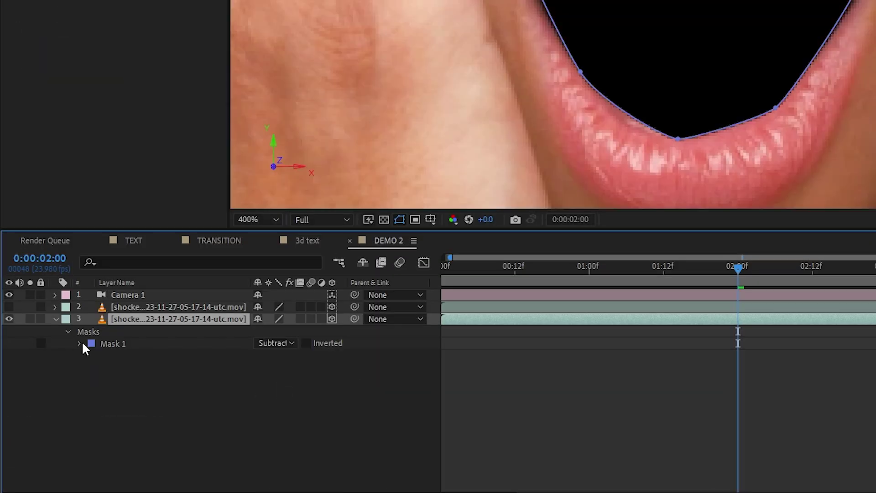
# Keyframe Mask 1's path and shift the mask at 02:12 to follow the mouth
pyautogui.click(78, 343)
pyautogui.click(99, 354)
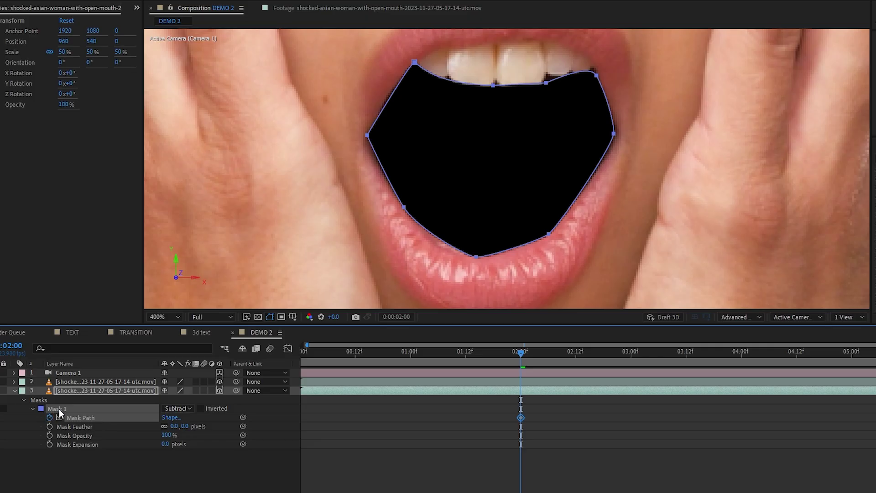
pyautogui.moveTo(528, 355); pyautogui.dragTo(576, 354)
pyautogui.doubleClick(614, 135)
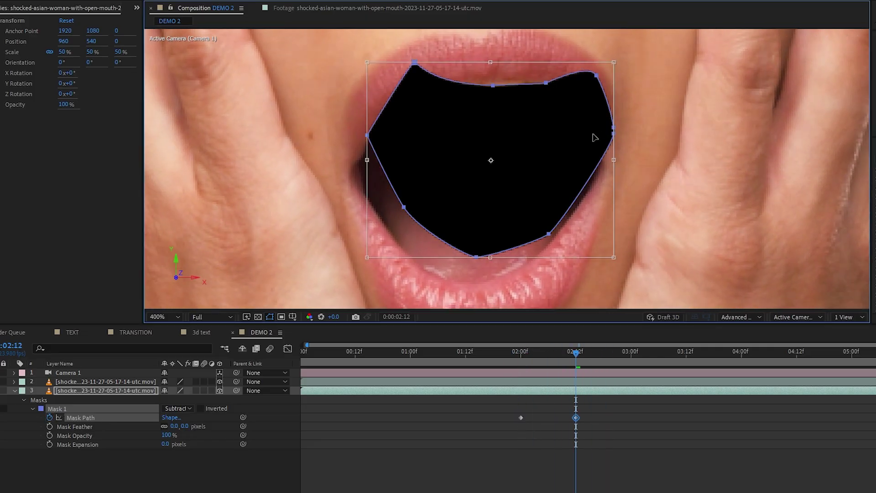
pyautogui.moveTo(596, 137); pyautogui.dragTo(583, 161)
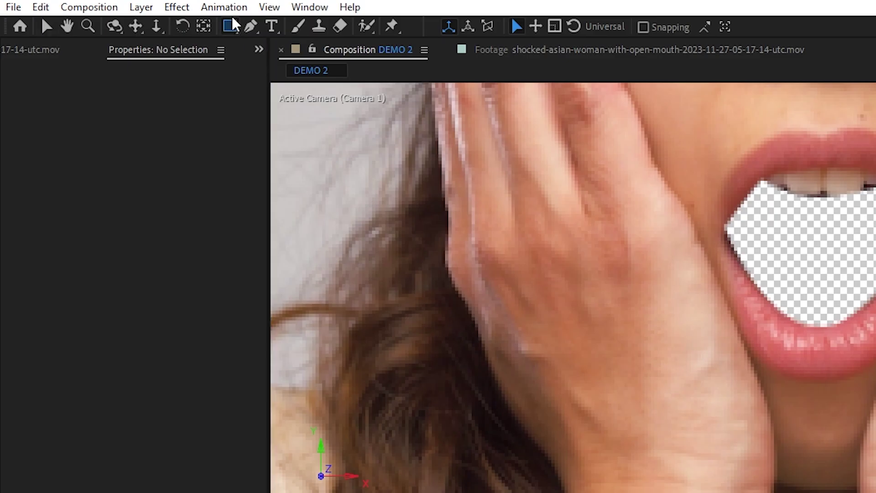
pyautogui.moveTo(232, 15); pyautogui.dragTo(275, 64)
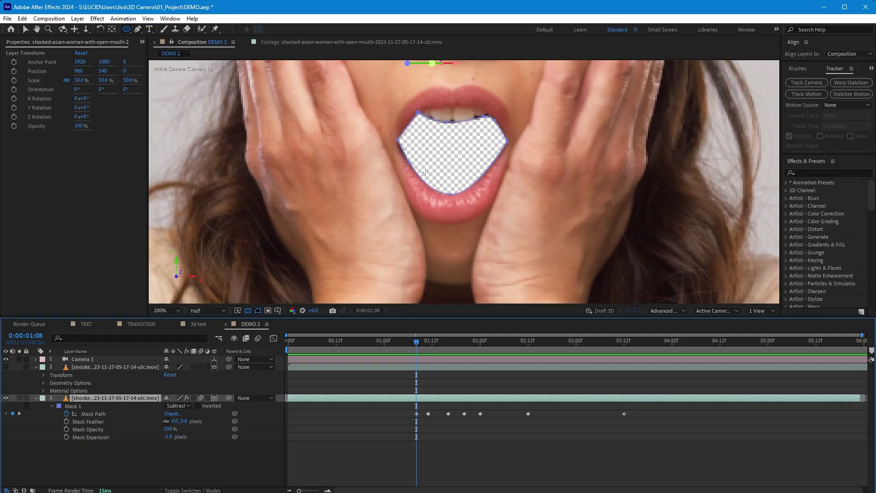
# Add an ellipse mask around the lower mouth with 28 px feather and keyframe its path
pyautogui.moveTo(481, 220); pyautogui.dragTo(523, 222)
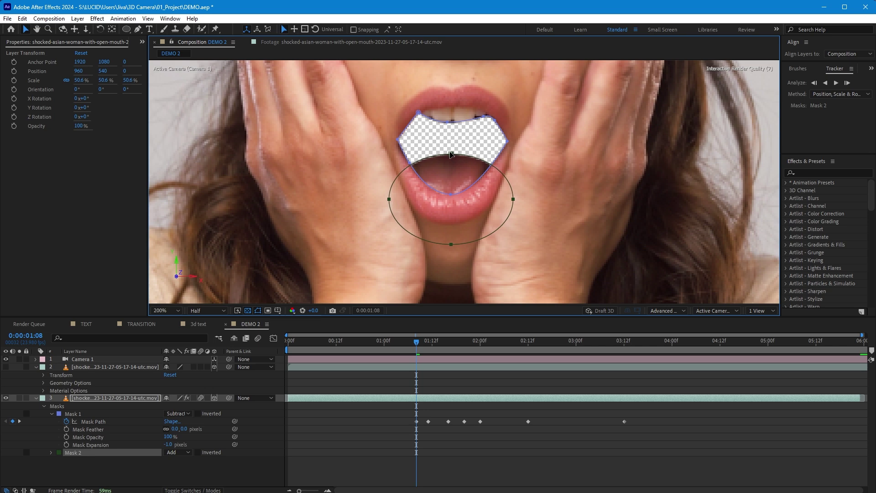
pyautogui.press('m')
pyautogui.press('m')
pyautogui.moveTo(173, 459); pyautogui.dragTo(204, 459)
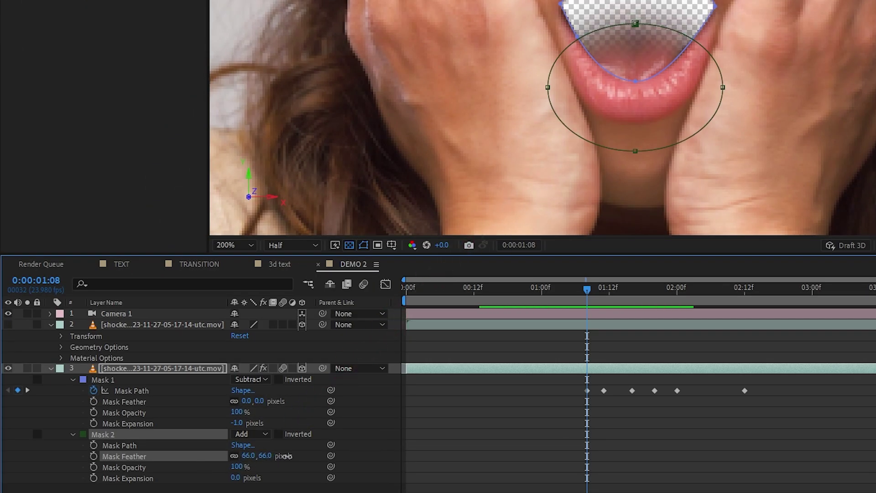
pyautogui.moveTo(258, 455); pyautogui.dragTo(261, 454)
pyautogui.click(94, 445)
pyautogui.click(649, 291)
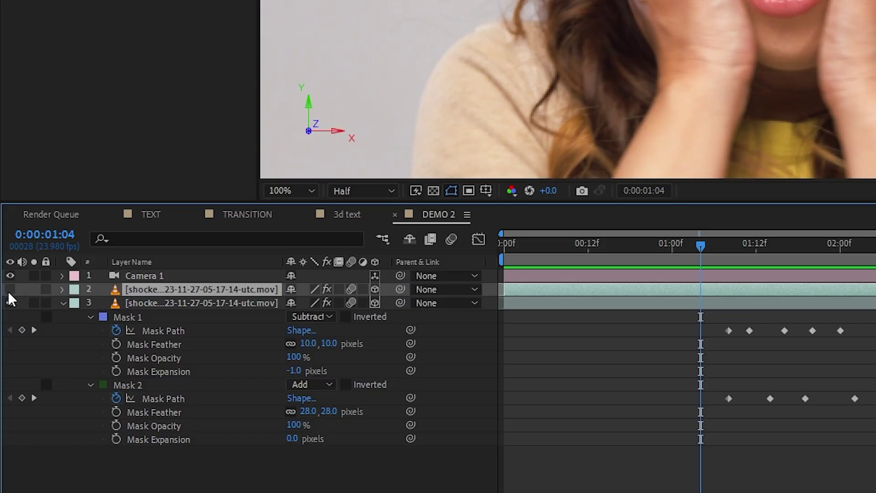
pyautogui.moveTo(8, 291); pyautogui.dragTo(9, 303)
# Fade layer 2's Opacity from 100% to 0% and preview the fade
pyautogui.press('t')
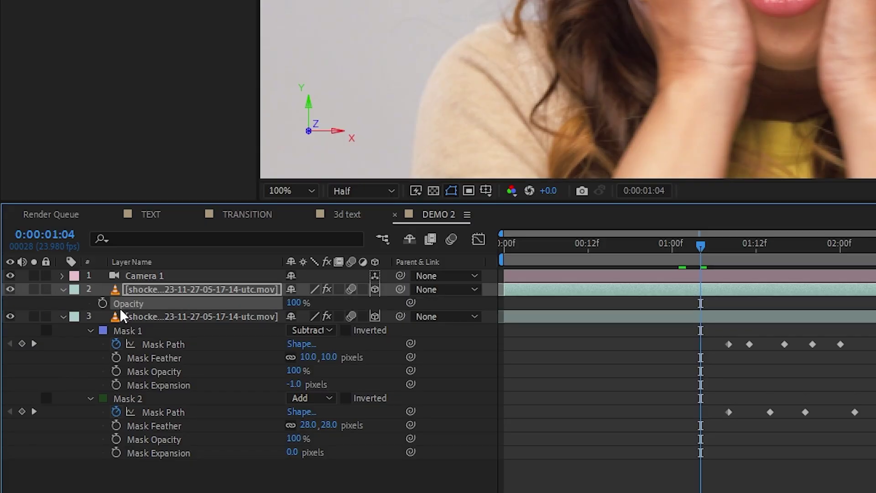
pyautogui.click(103, 303)
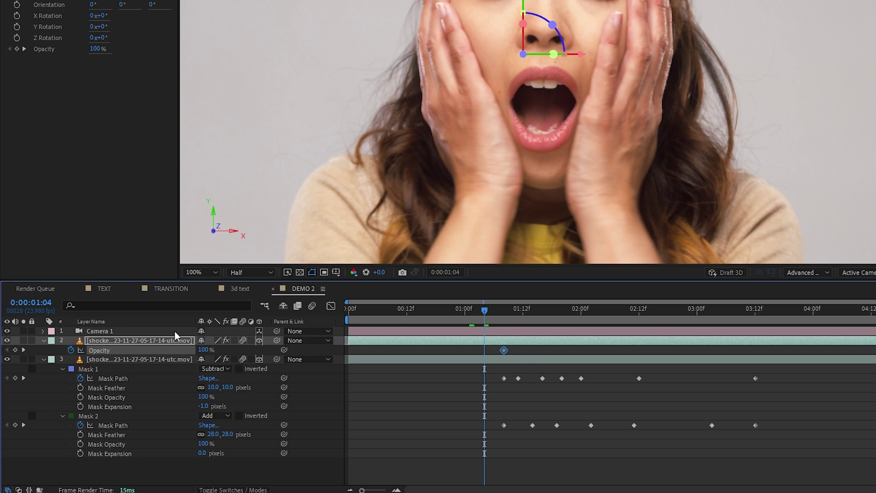
pyautogui.click(203, 350)
pyautogui.write('0')
pyautogui.press('Return')
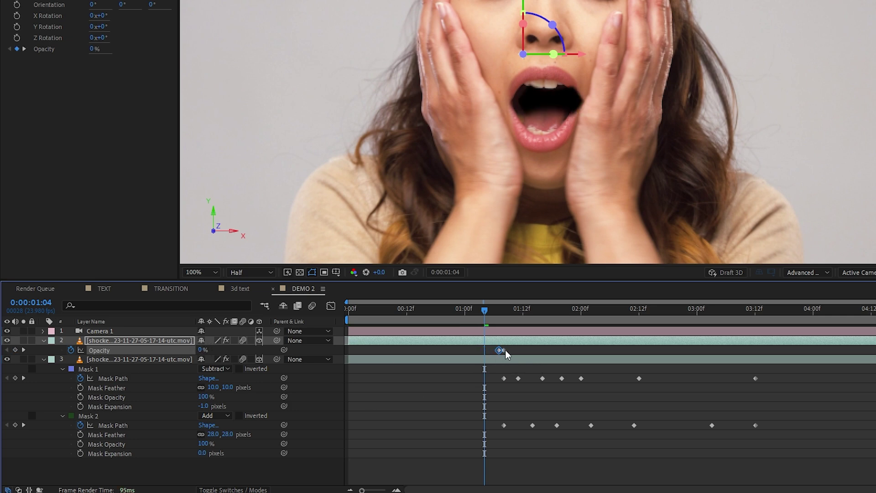
pyautogui.moveTo(503, 350); pyautogui.dragTo(488, 350)
pyautogui.press('space')
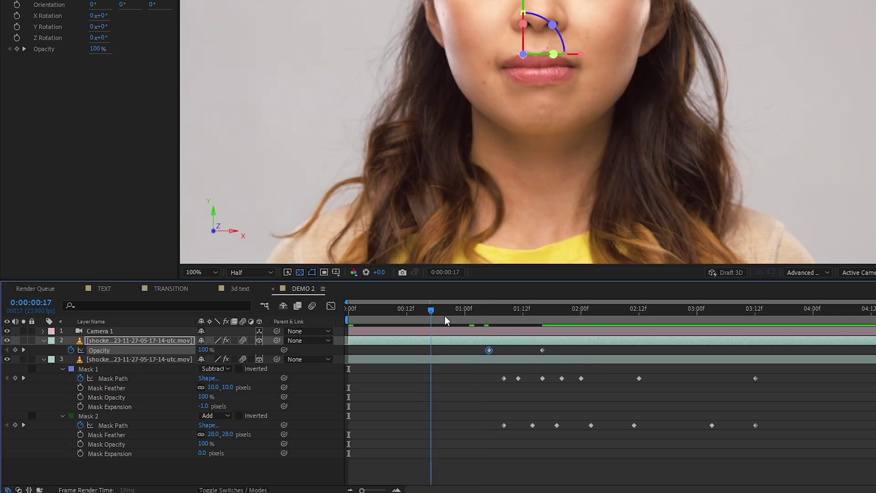
pyautogui.moveTo(726, 338); pyautogui.dragTo(428, 363)
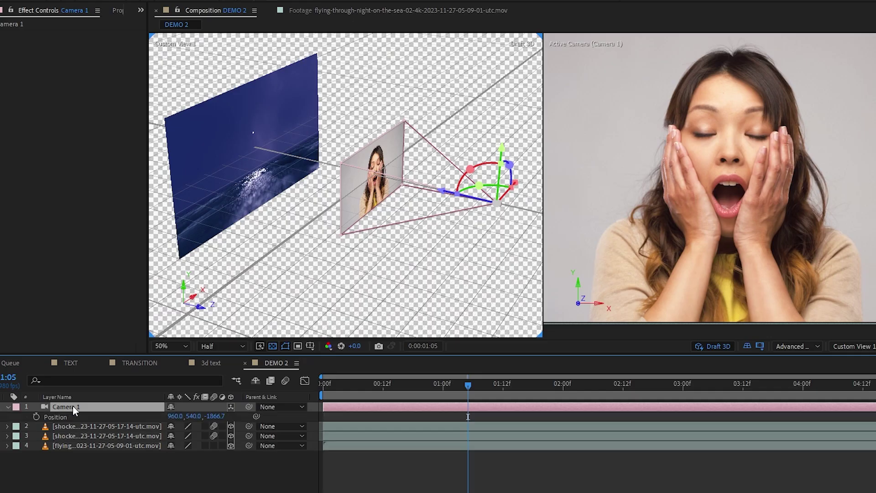
# At 3:12, push Camera 1 forward into the woman's mouth, adding a Position keyframe
pyautogui.moveTo(468, 385); pyautogui.dragTo(743, 385)
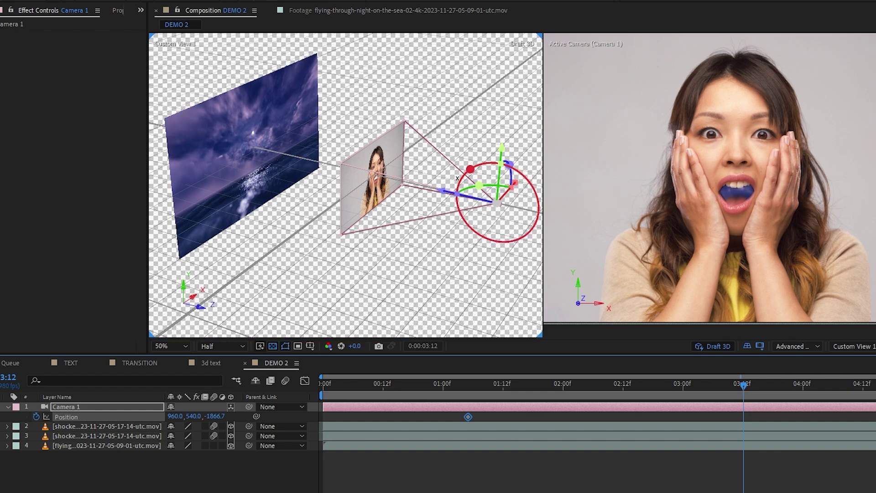
pyautogui.moveTo(456, 191); pyautogui.dragTo(443, 218)
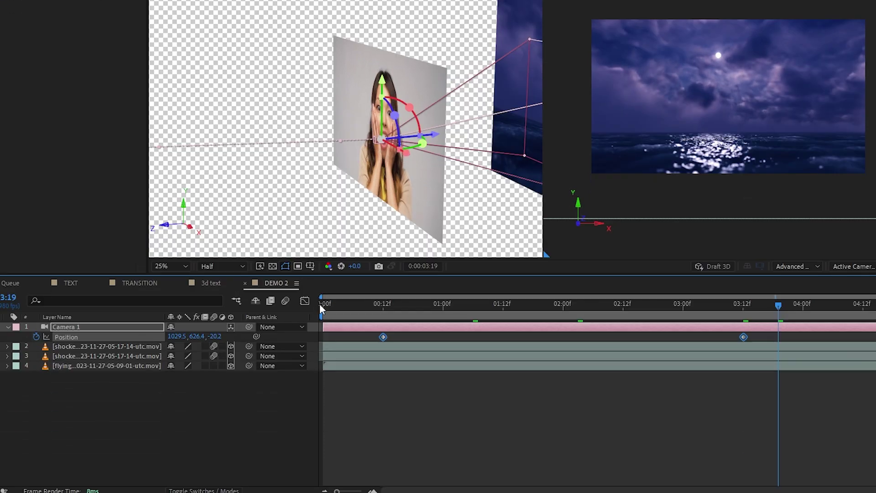
# Apply Easy Ease to the camera Position keyframes and lengthen both influence handles in the Graph Editor
pyautogui.click(306, 301)
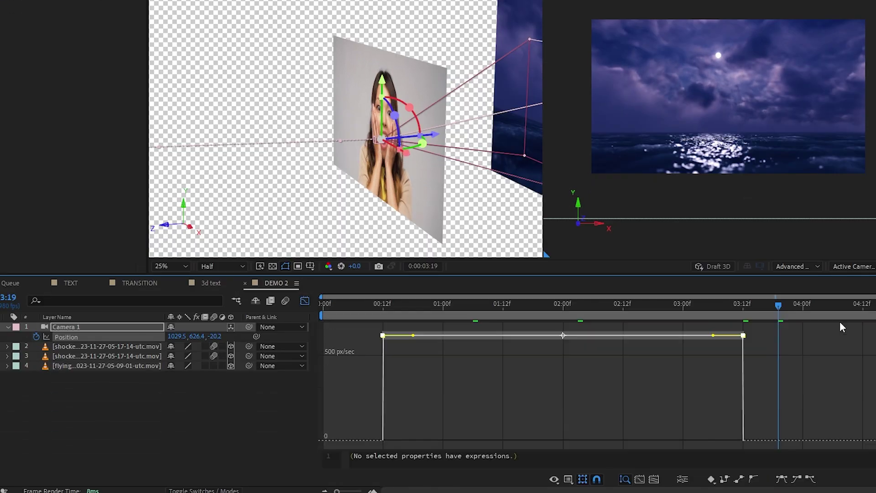
pyautogui.click(771, 476)
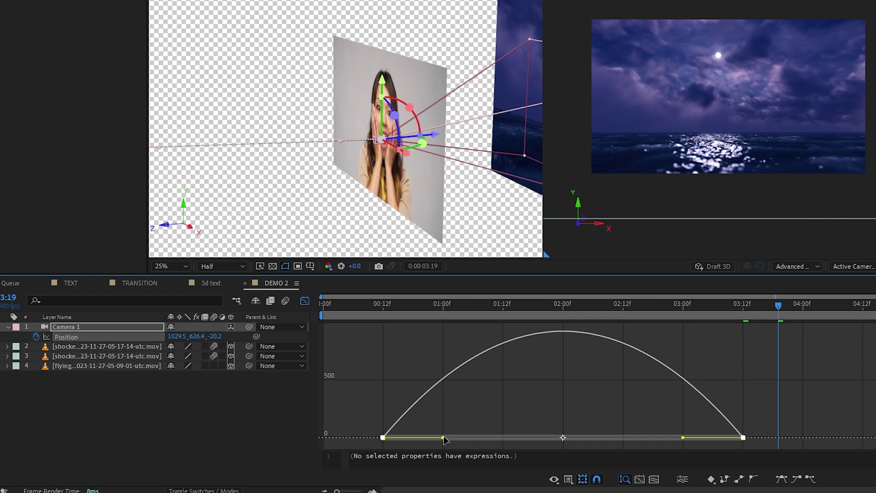
pyautogui.moveTo(492, 436); pyautogui.dragTo(492, 436)
pyautogui.moveTo(683, 437); pyautogui.dragTo(695, 437)
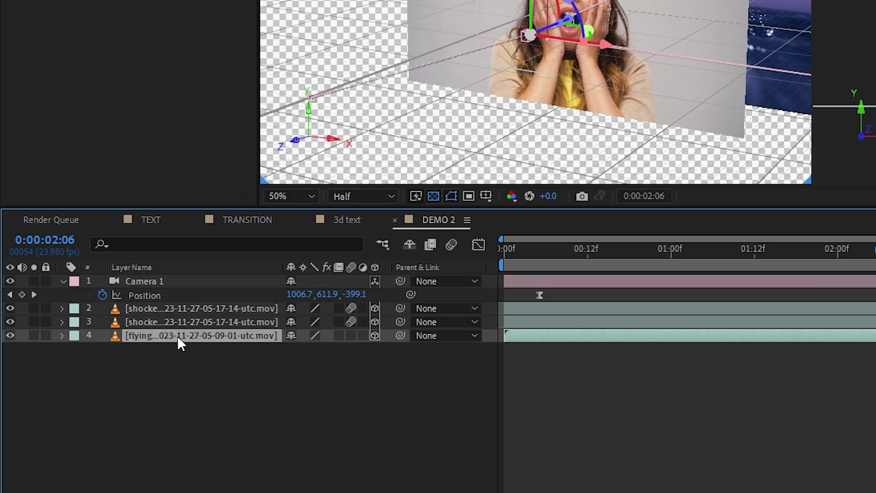
# Keyframe the sea layer's Opacity from 0% at 02:00 to 100% around 02:15
pyautogui.press('t')
pyautogui.click(105, 346)
pyautogui.moveTo(748, 393); pyautogui.dragTo(801, 393)
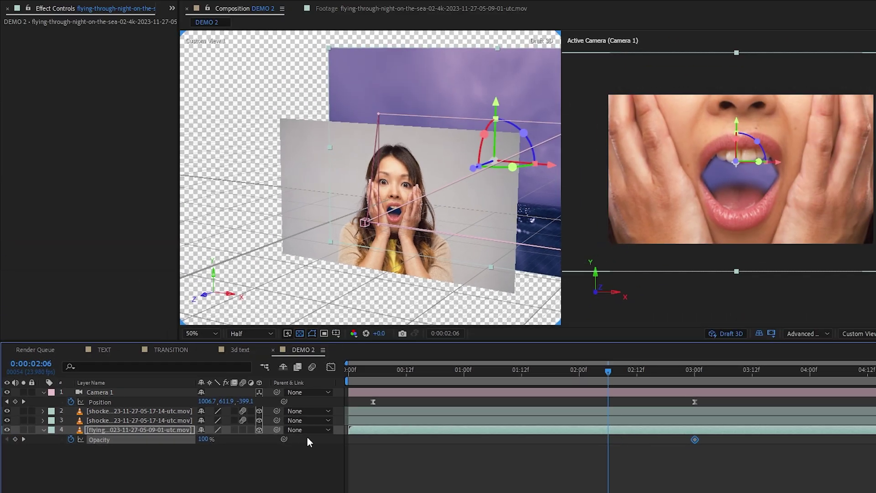
pyautogui.click(203, 438)
pyautogui.write('0')
pyautogui.press('Return')
pyautogui.moveTo(608, 439); pyautogui.dragTo(580, 439)
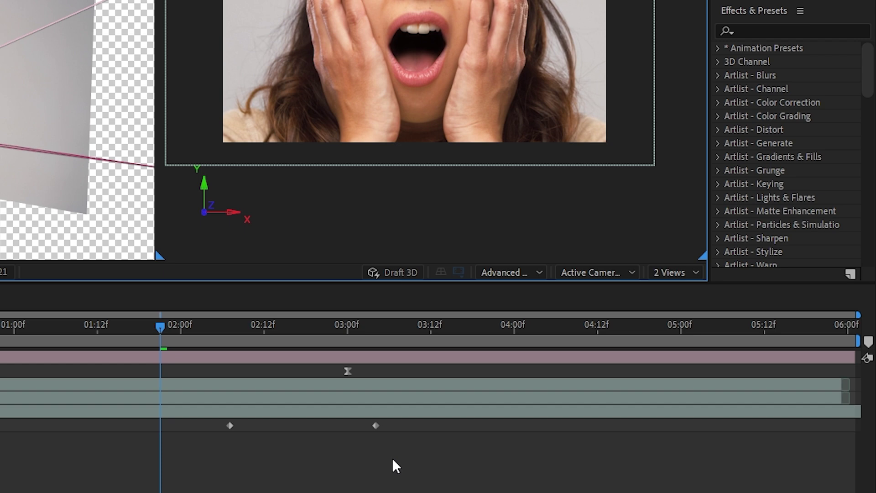
# Switch the comp renderer to Classic 3D and enable motion blur on layers 2 and 3
pyautogui.click(511, 273)
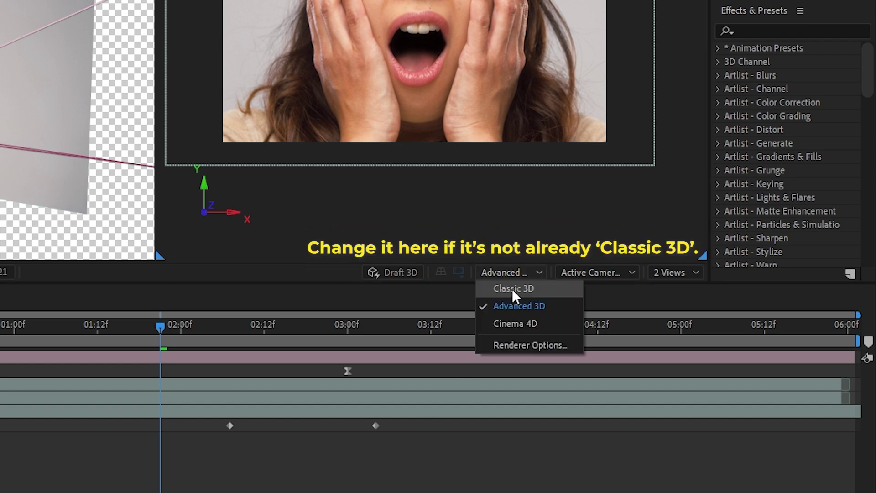
pyautogui.click(512, 288)
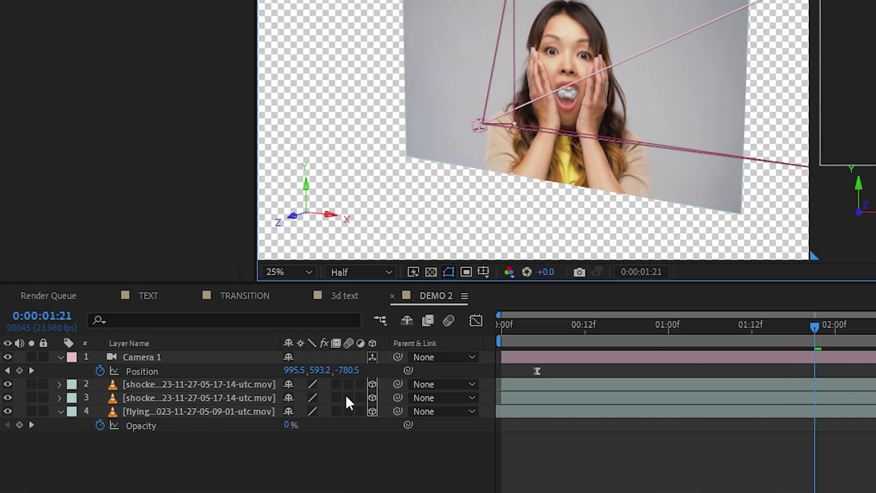
pyautogui.click(347, 396)
pyautogui.click(347, 383)
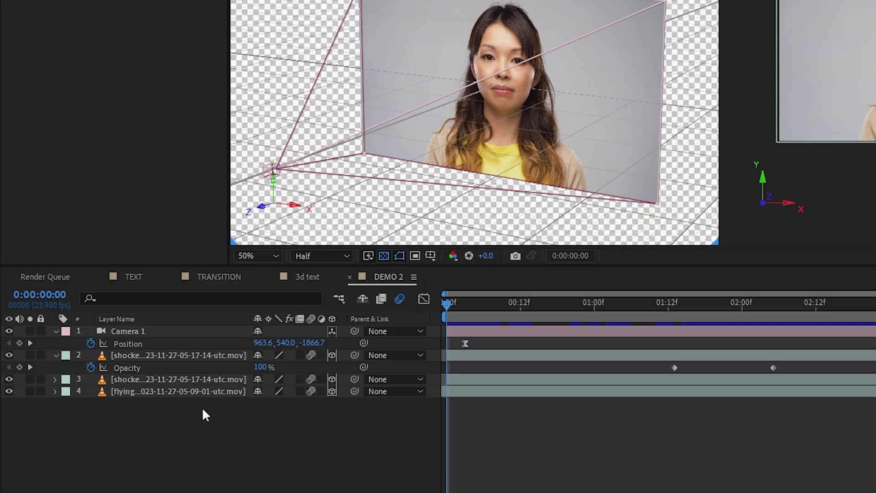
pyautogui.click(193, 392)
# Pre-compose the night-sea footage layer and open the new nested composition
pyautogui.rightClick(193, 392)
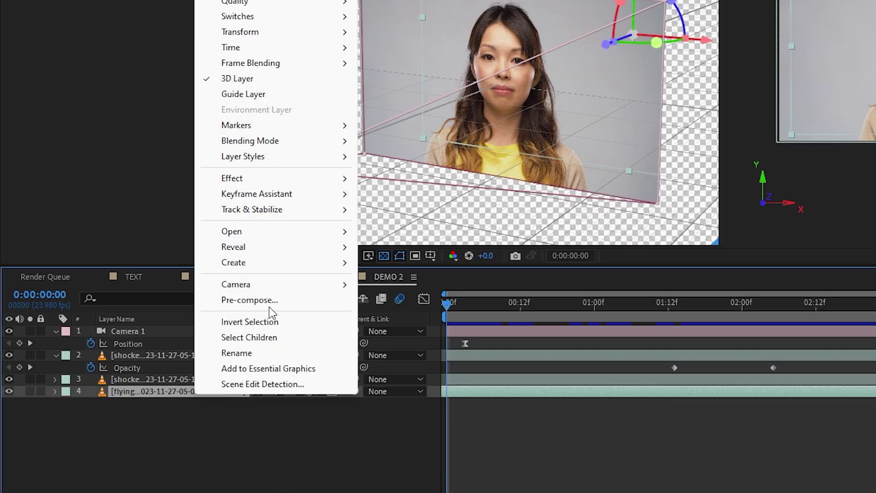
pyautogui.click(269, 300)
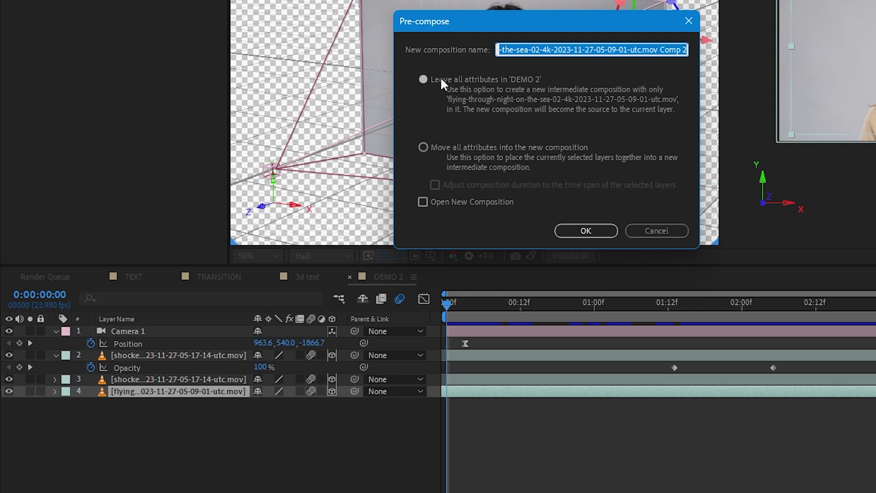
pyautogui.click(583, 232)
pyautogui.doubleClick(213, 391)
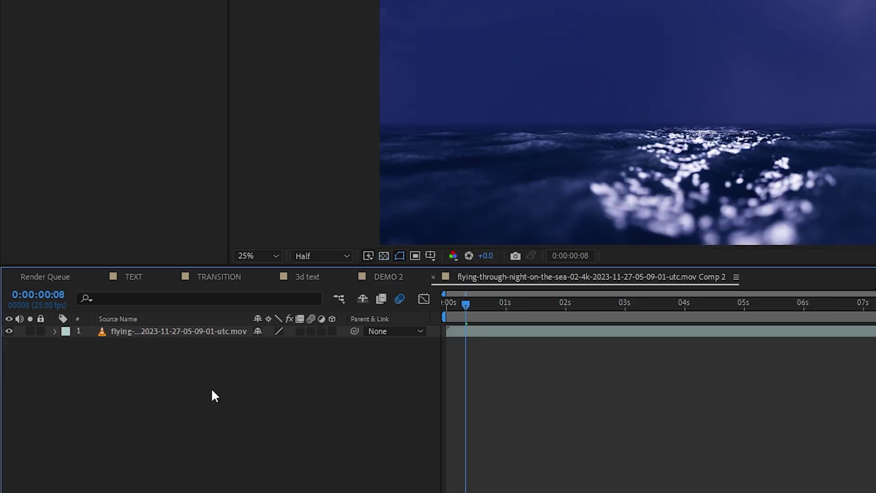
# Add Camera 1 and a 3D SUBSCRIBE text layer, then slightly tilt the camera
pyautogui.rightClick(163, 445)
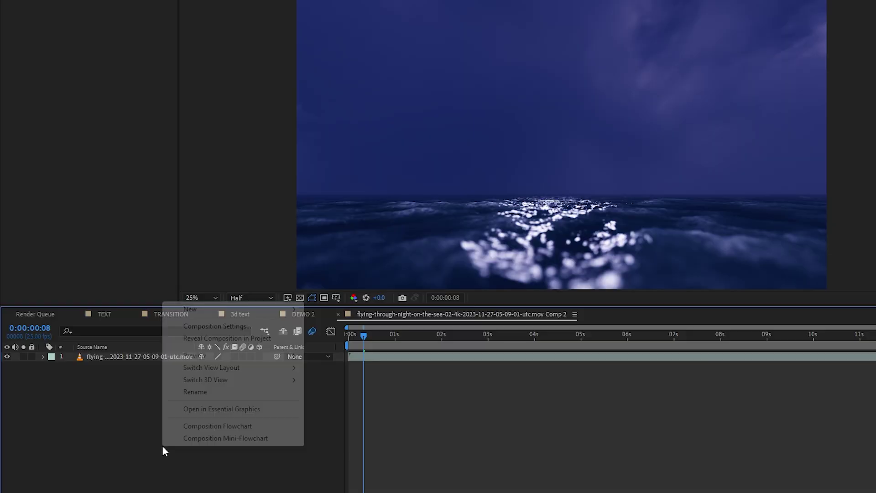
pyautogui.moveTo(257, 305)
pyautogui.click(343, 363)
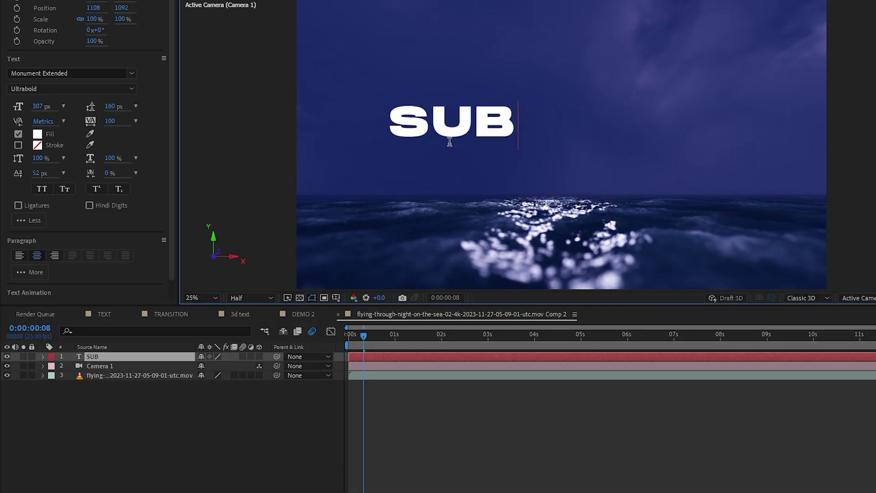
pyautogui.write('E')
pyautogui.click(259, 357)
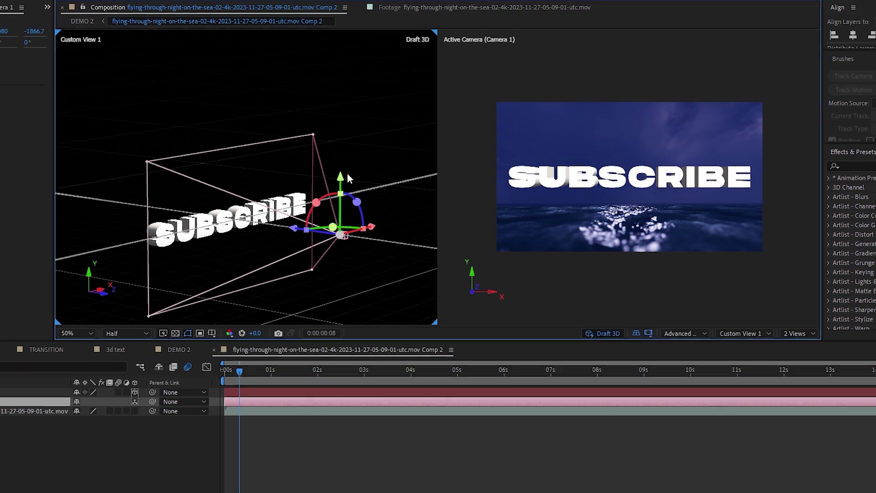
pyautogui.press('w')
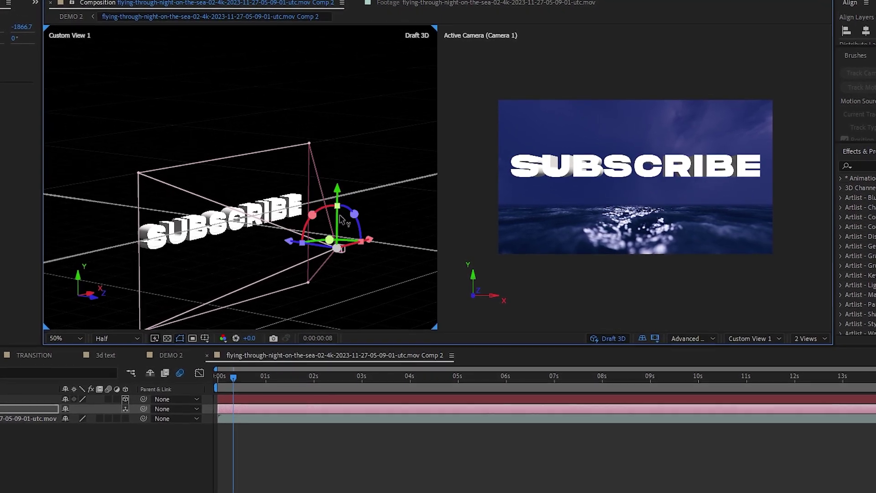
pyautogui.moveTo(326, 215)
pyautogui.mouseDown()
pyautogui.moveTo(314, 221)
pyautogui.moveTo(318, 212)
pyautogui.mouseUp()
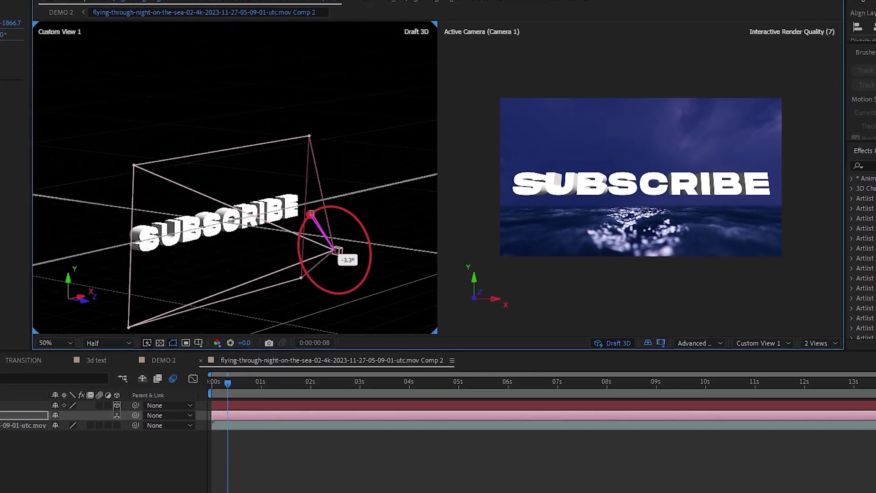
pyautogui.moveTo(342, 256); pyautogui.dragTo(340, 257)
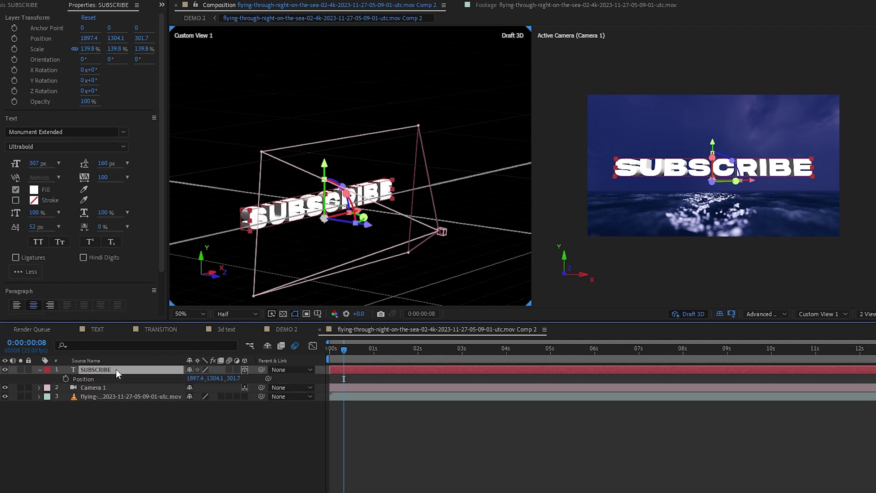
pyautogui.click(116, 368)
# At 3 seconds, push the SUBSCRIBE title along Z, then make the sea footage layer 3D
pyautogui.click(462, 349)
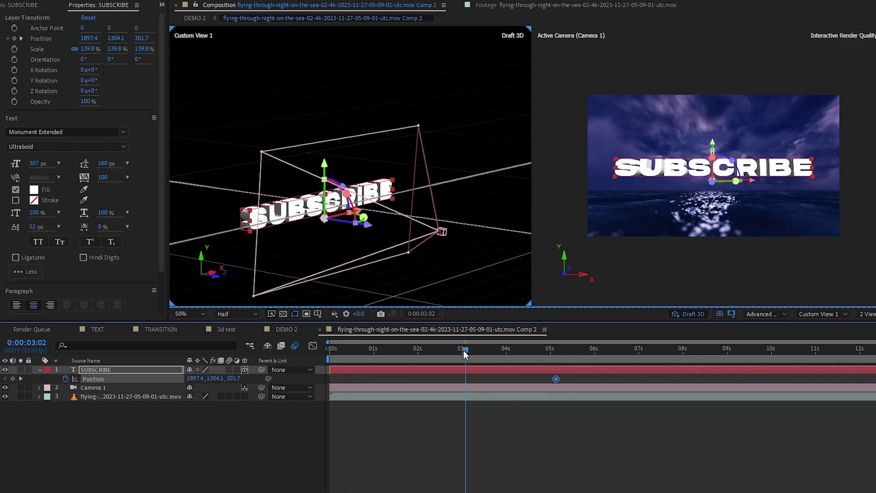
pyautogui.moveTo(365, 223); pyautogui.dragTo(292, 221)
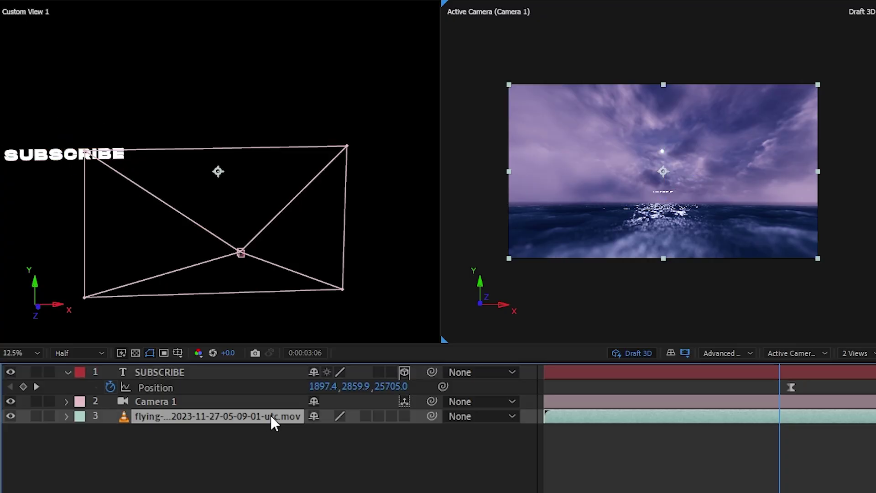
pyautogui.click(404, 416)
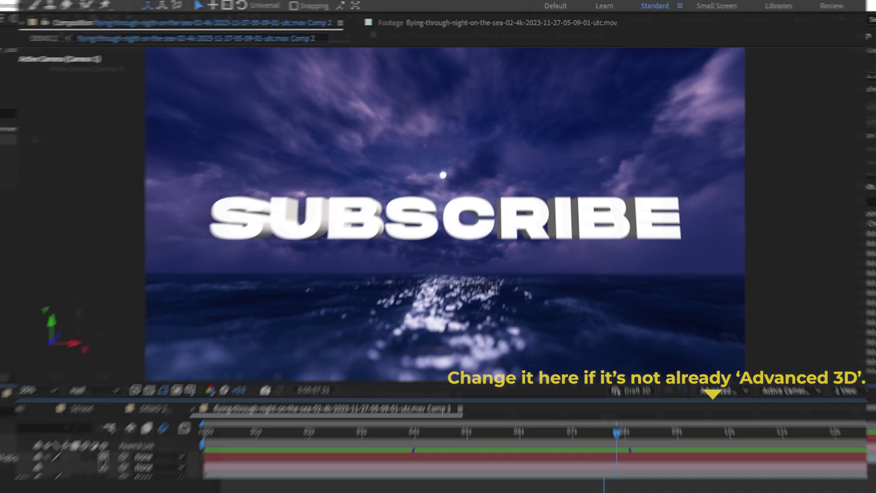
# Add an Environment Light sourced from the belfast_sunset_puresky_4k.hdr sky layer
pyautogui.rightClick(7, 391)
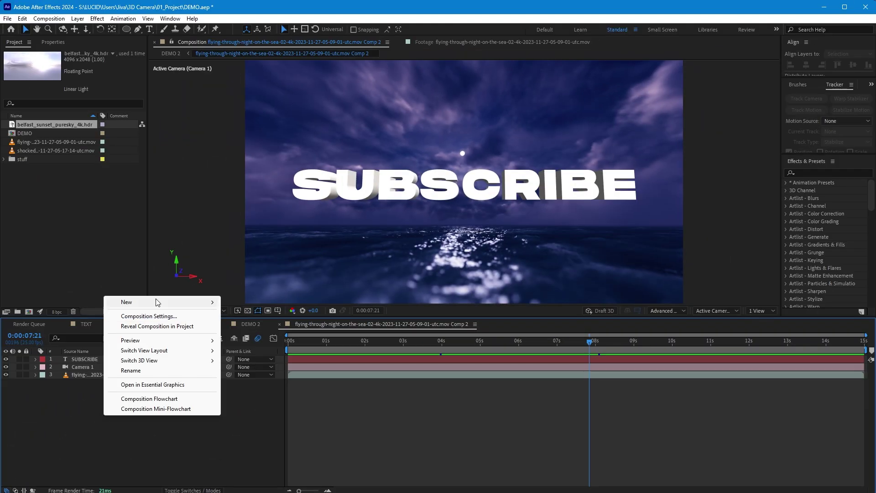
pyautogui.click(255, 339)
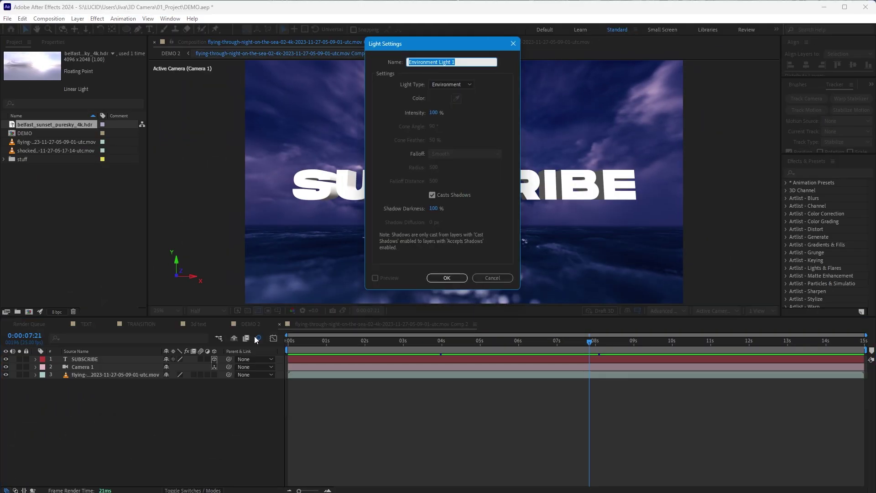
pyautogui.click(446, 279)
pyautogui.moveTo(38, 126); pyautogui.dragTo(70, 319)
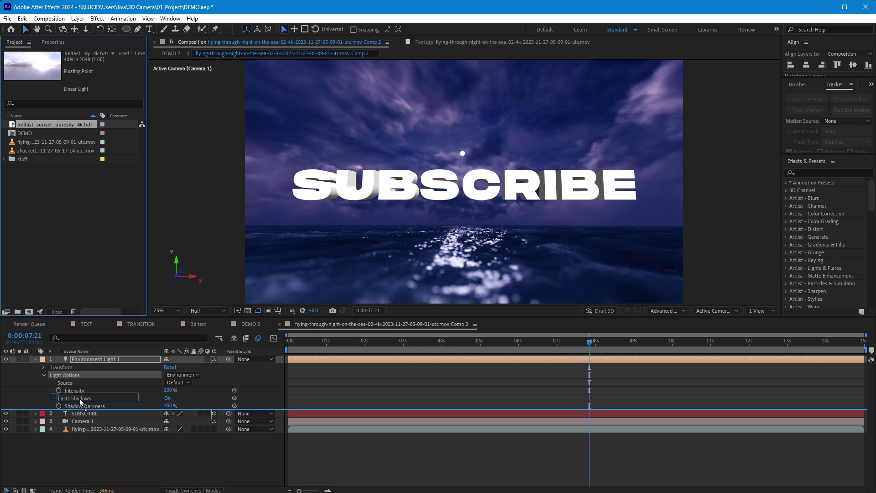
pyautogui.moveTo(79, 399); pyautogui.dragTo(79, 398)
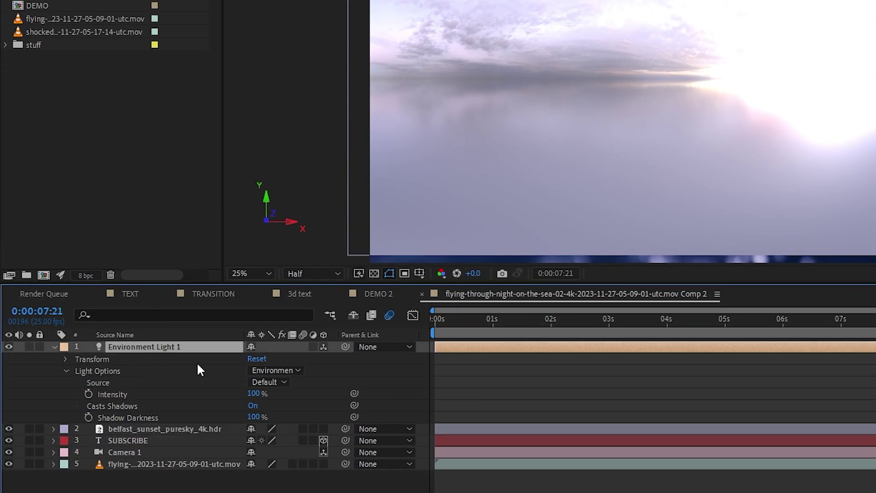
pyautogui.click(281, 418)
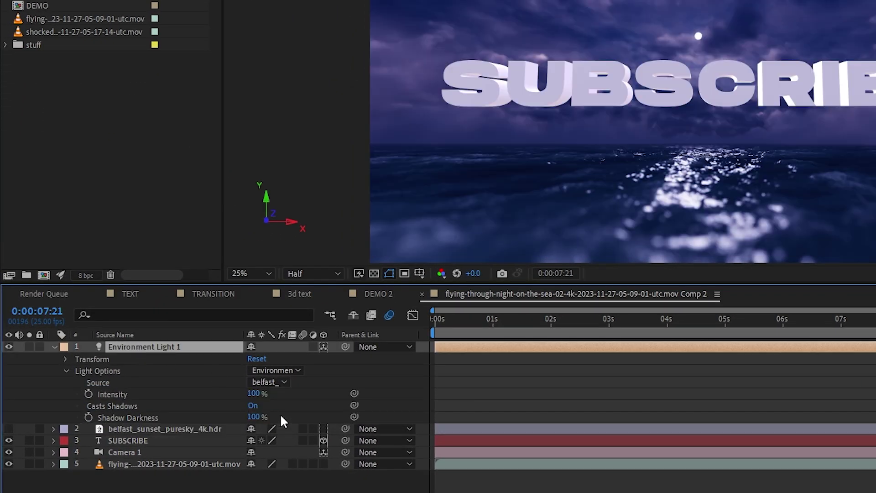
# Rotate the environment light to −114° on Y to reshape the title's shading
pyautogui.click(66, 359)
pyautogui.moveTo(266, 384); pyautogui.dragTo(243, 382)
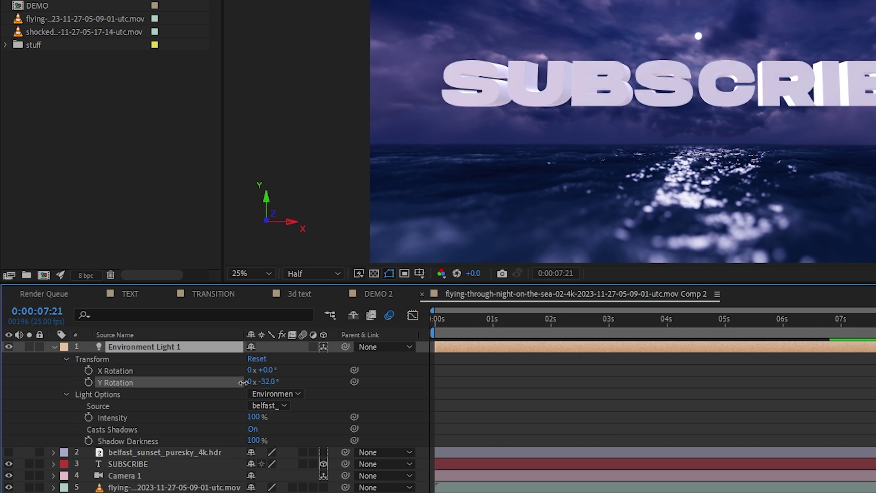
pyautogui.moveTo(138, 397); pyautogui.dragTo(243, 411)
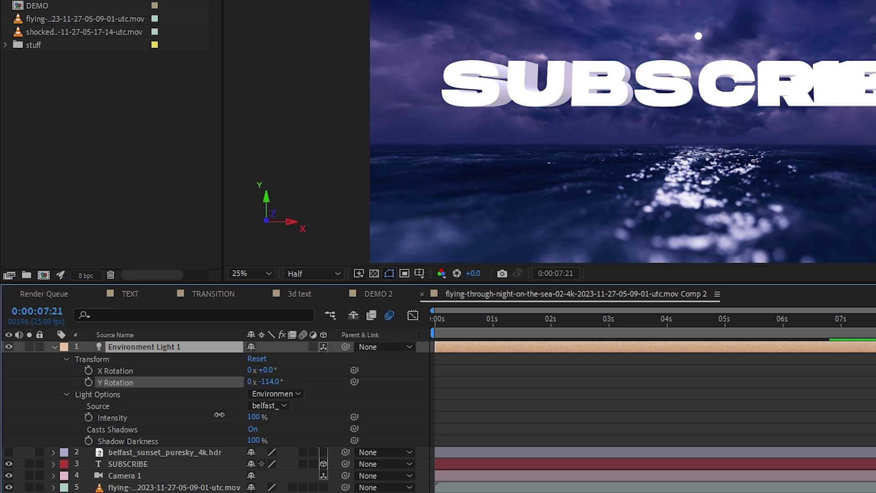
pyautogui.press('u')
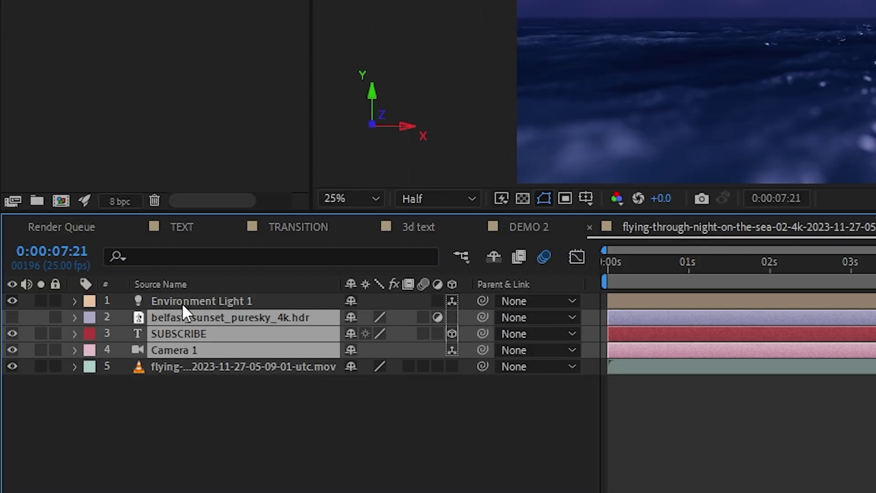
# Pre-compose the four layers as 3D TEXT, add CC Force Motion Blur, keyframe an opacity fade-in, and preview
pyautogui.rightClick(182, 303)
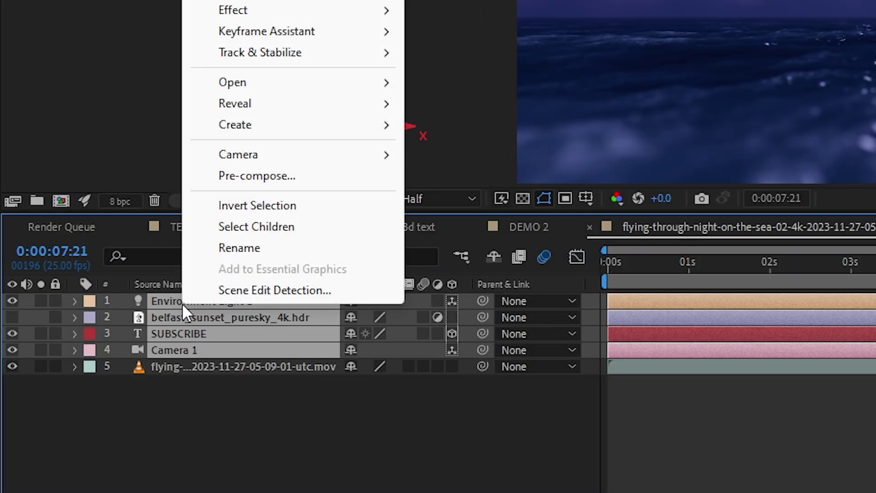
pyautogui.click(261, 176)
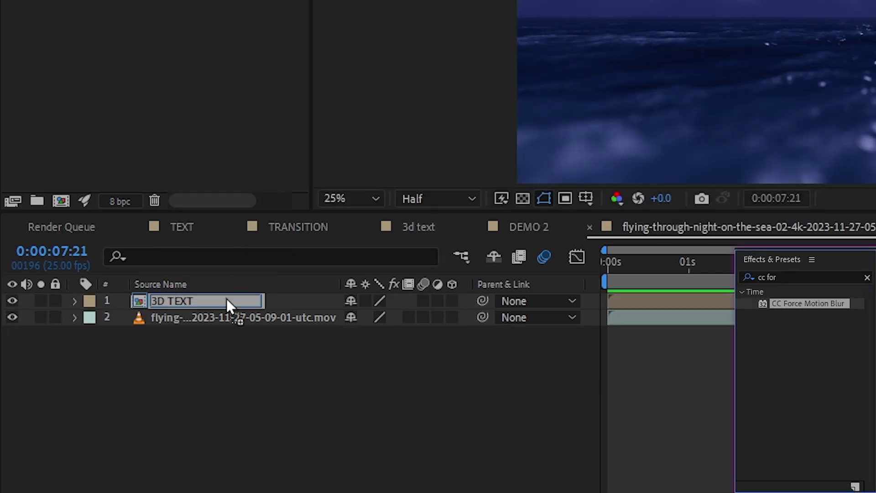
pyautogui.moveTo(226, 299); pyautogui.dragTo(220, 304)
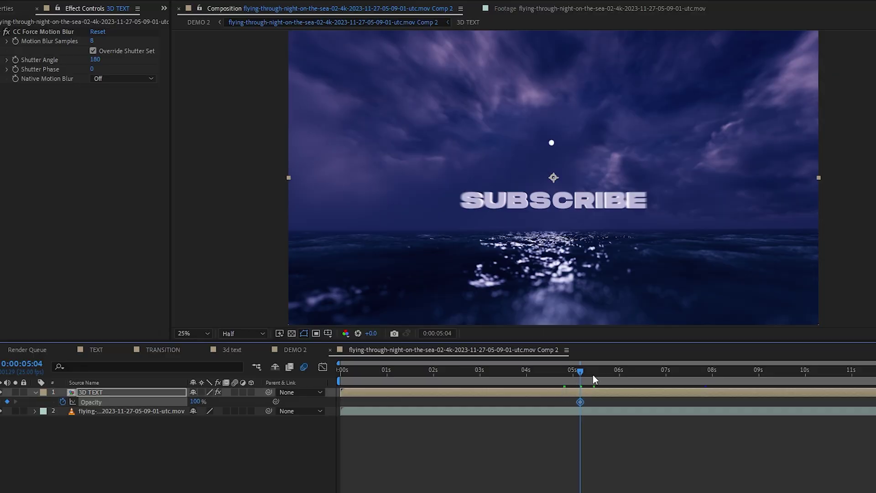
pyautogui.moveTo(592, 374); pyautogui.dragTo(522, 379)
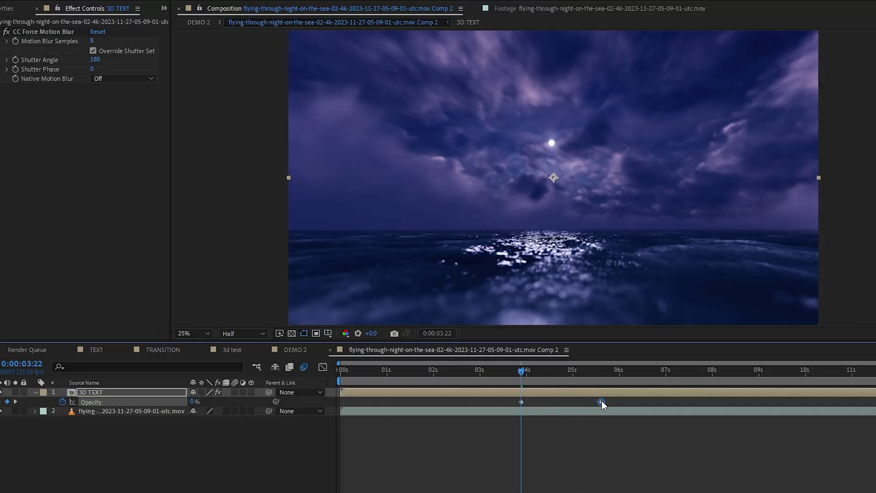
pyautogui.press('space')
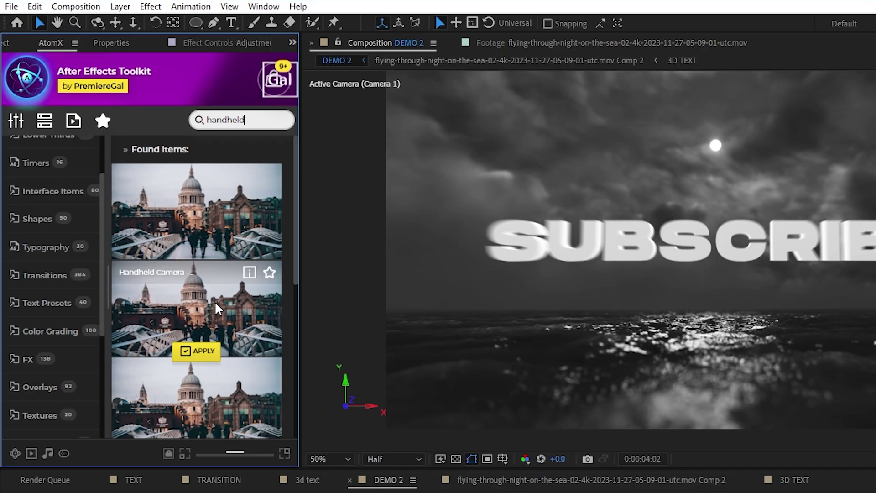
# Apply the Handheld Camera shake preset from AtomX to the SUBSCRIBE shot
pyautogui.click(201, 352)
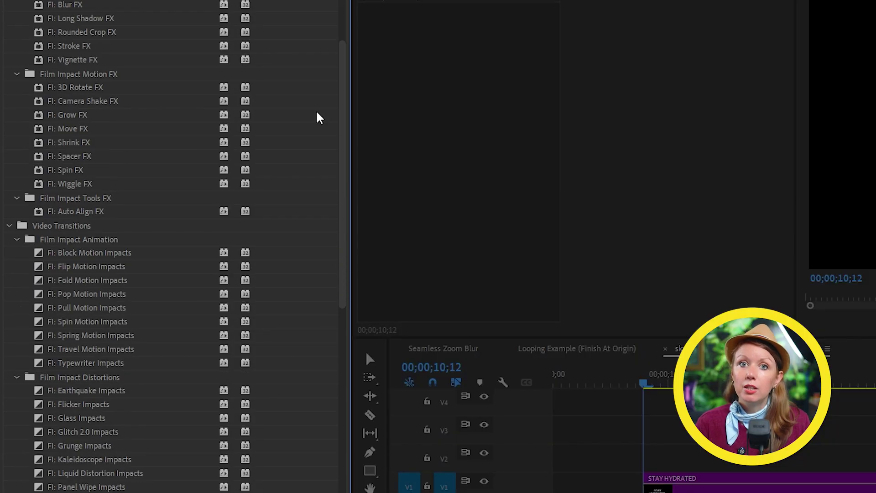
# Scroll through the Film Impact effect folders and bring up the V1 shocked-man clip's context menu
pyautogui.scroll(-12, 318, 117)
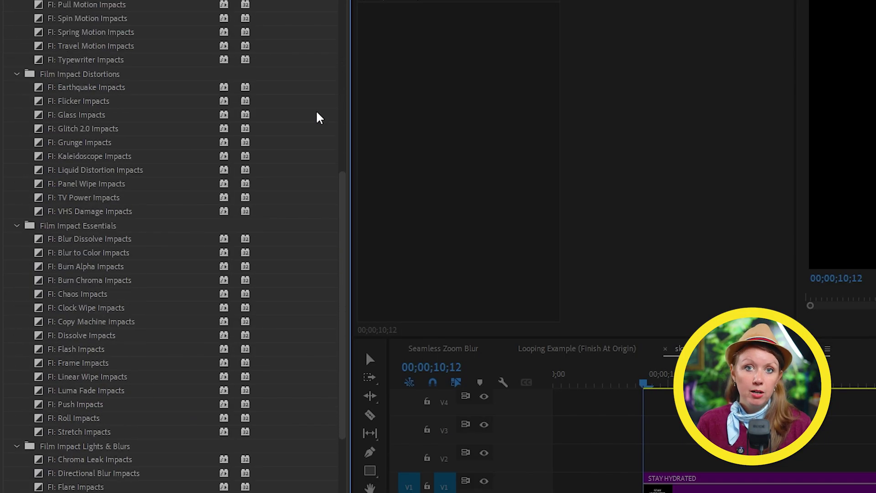
pyautogui.scroll(-3, 318, 117)
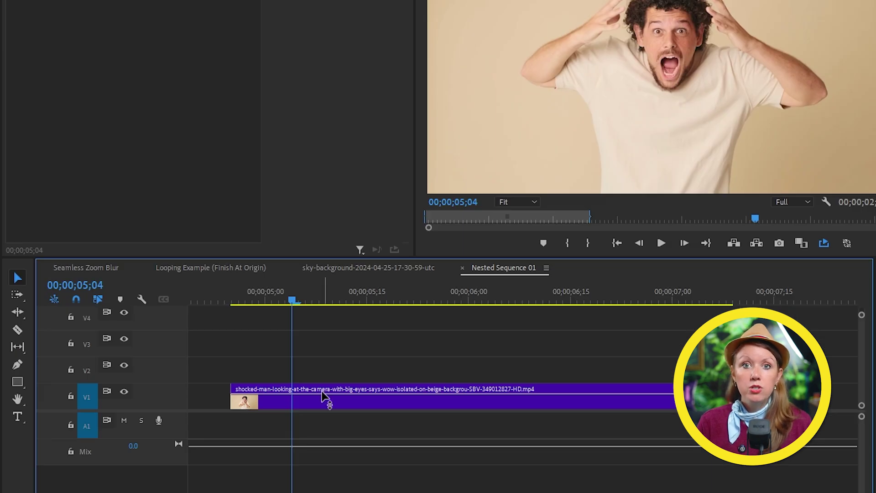
pyautogui.rightClick(314, 398)
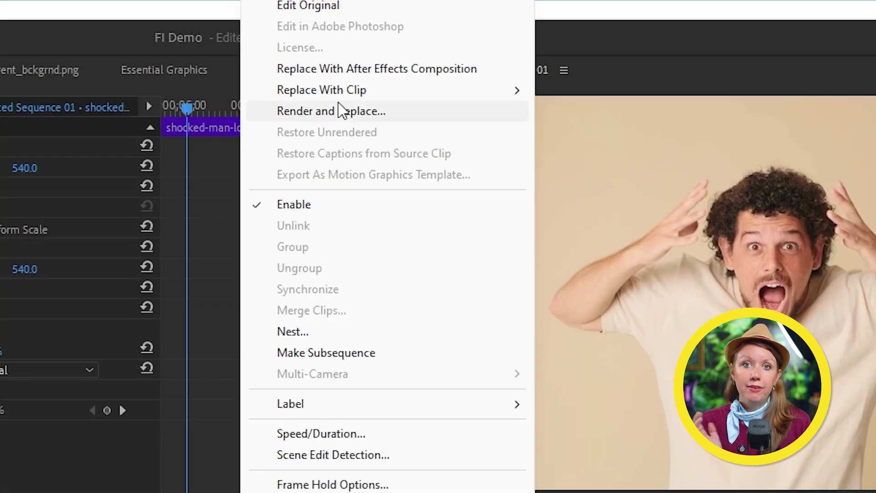